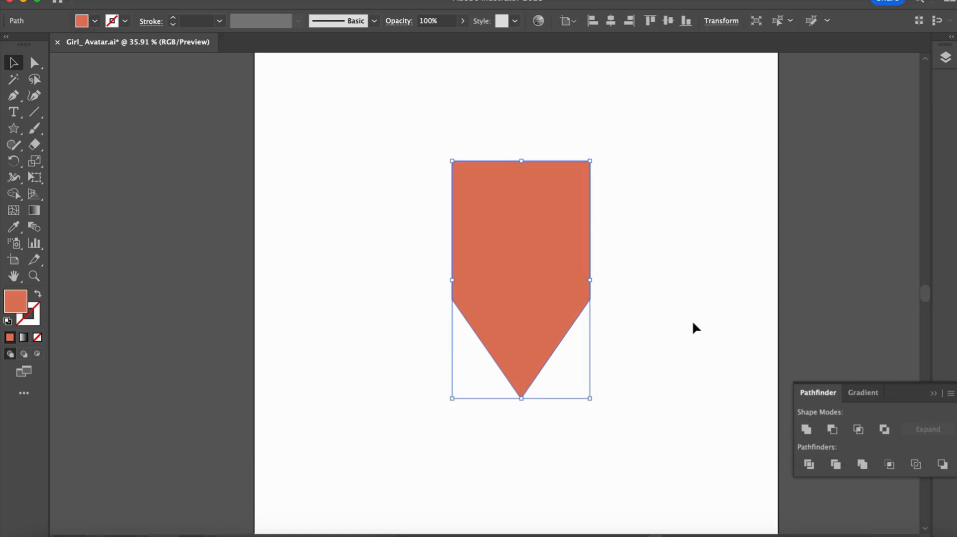
Round the pointed chin and the two jaw corners of the orange face shape.
click(671, 285)
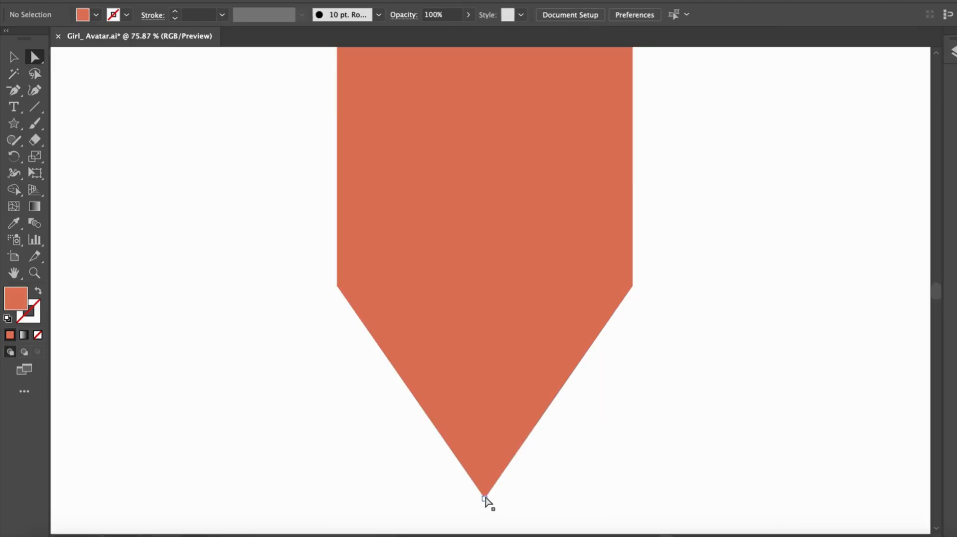
click(485, 494)
drag(486, 487, 490, 367)
click(633, 287)
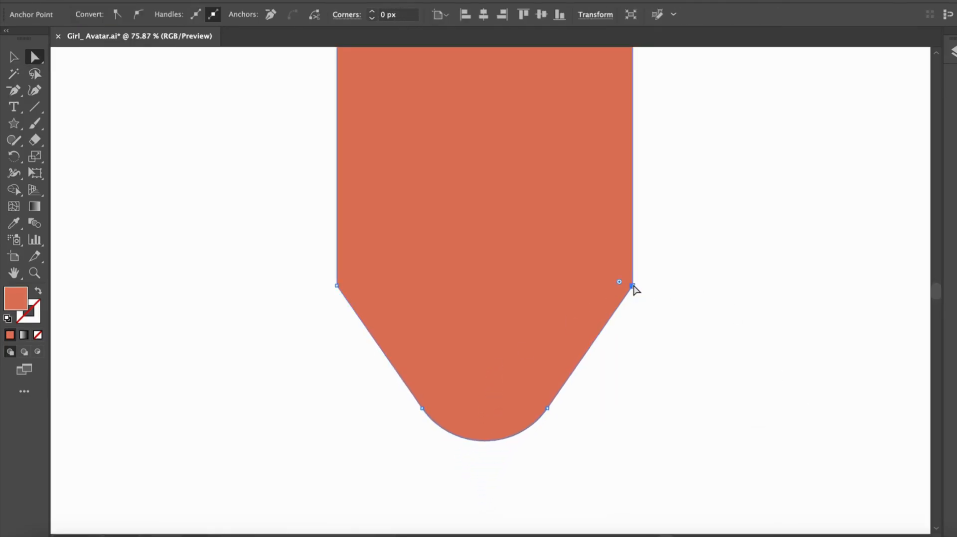
shift+click(337, 286)
mouse_move(351, 282)
mouse_down()
mouse_move(454, 271)
mouse_move(420, 284)
mouse_up()
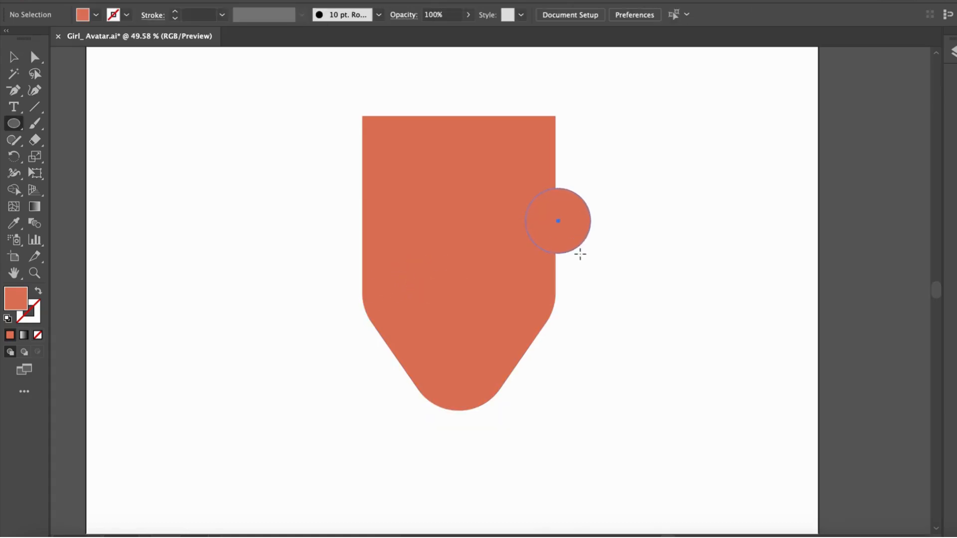
Draw a circle as an ear on one side edge of the face, and place a matching copy on the opposite edge.
drag(579, 254, 396, 248)
key(v)
scroll(563, 231, down, 1)
click(630, 238)
click(587, 246)
drag(395, 244, 399, 244)
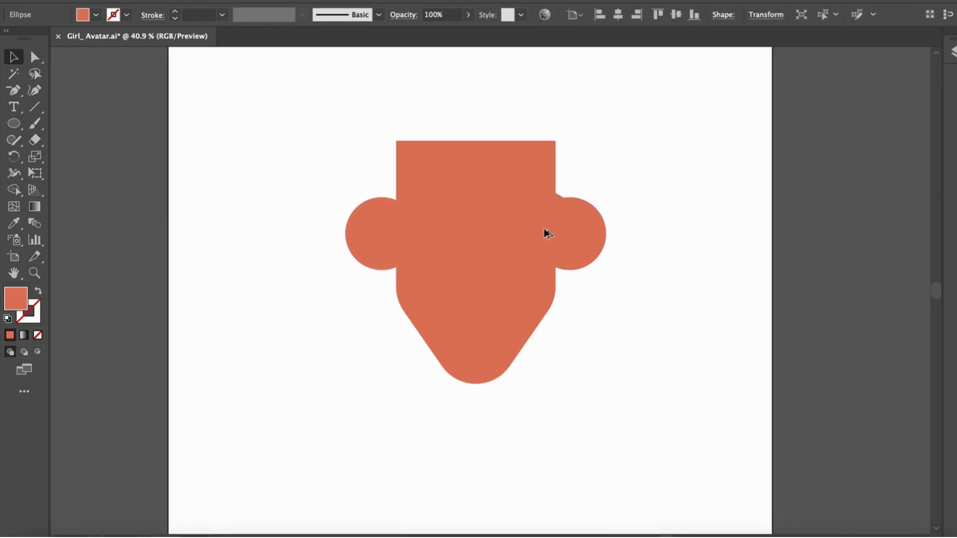
Fill the extra circle lying on the face with white, and shrink it into a small eyeball.
key(i)
click(704, 127)
key(v)
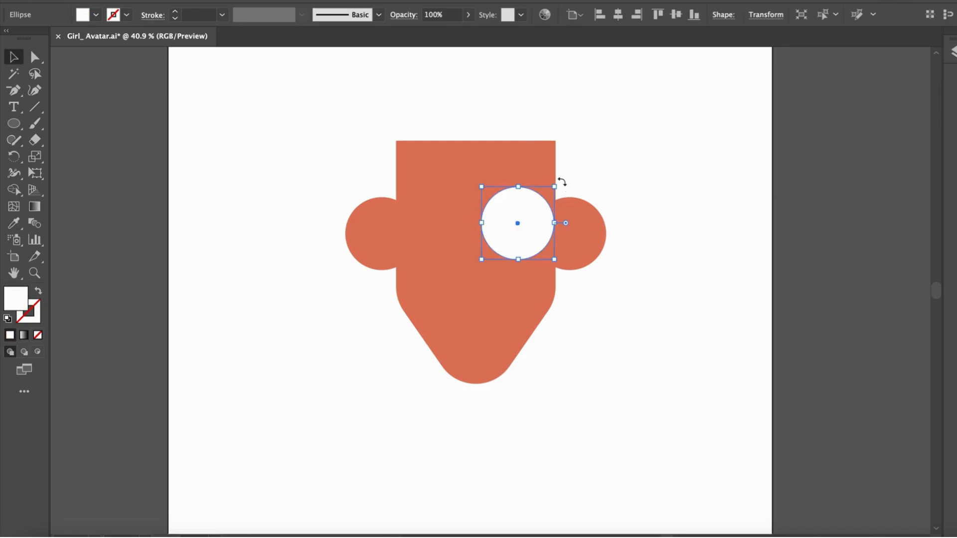
drag(556, 186, 554, 210)
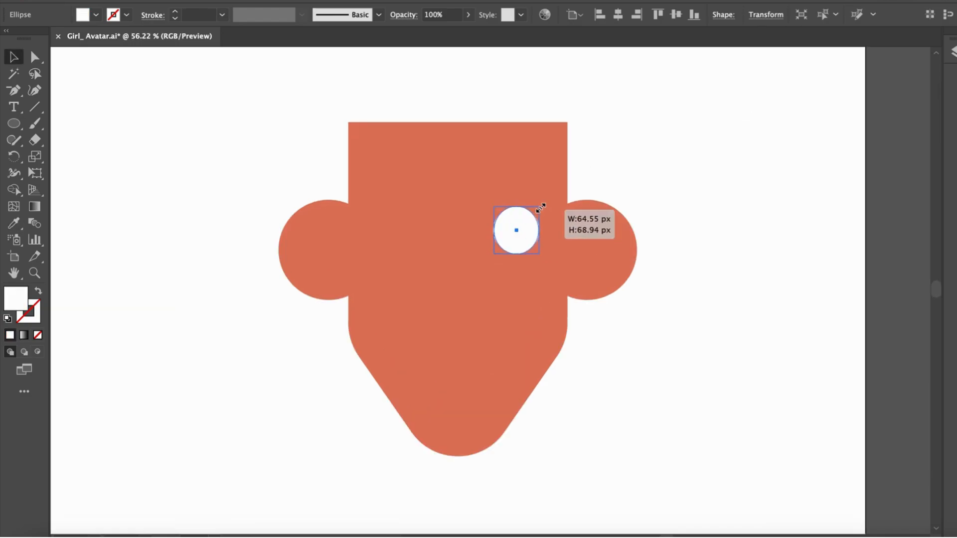
Make a smaller concentric copy of the white eyeball as the pupil, and fill it with black.
drag(542, 205, 539, 214)
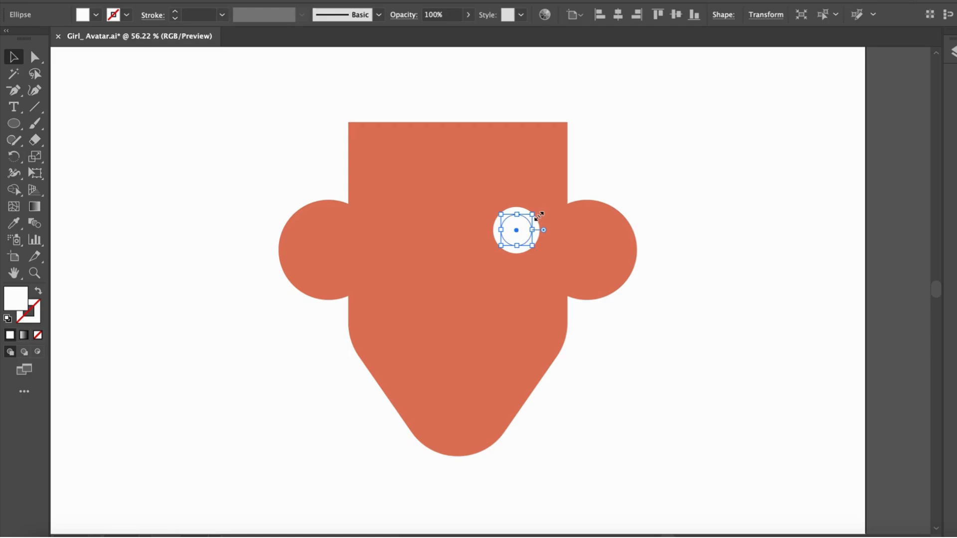
double_click(19, 305)
click(622, 416)
click(933, 252)
click(663, 255)
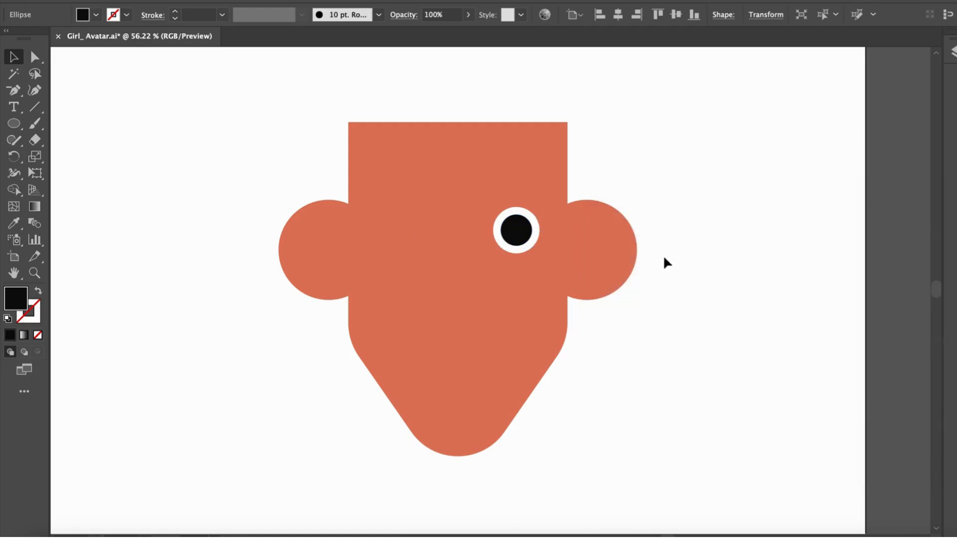
Add a small circular highlight over the pupil's upper-left edge by scaling down a copy, and fill it with the eyeball's white.
scroll(499, 238, up, 4)
click(528, 234)
click(521, 230)
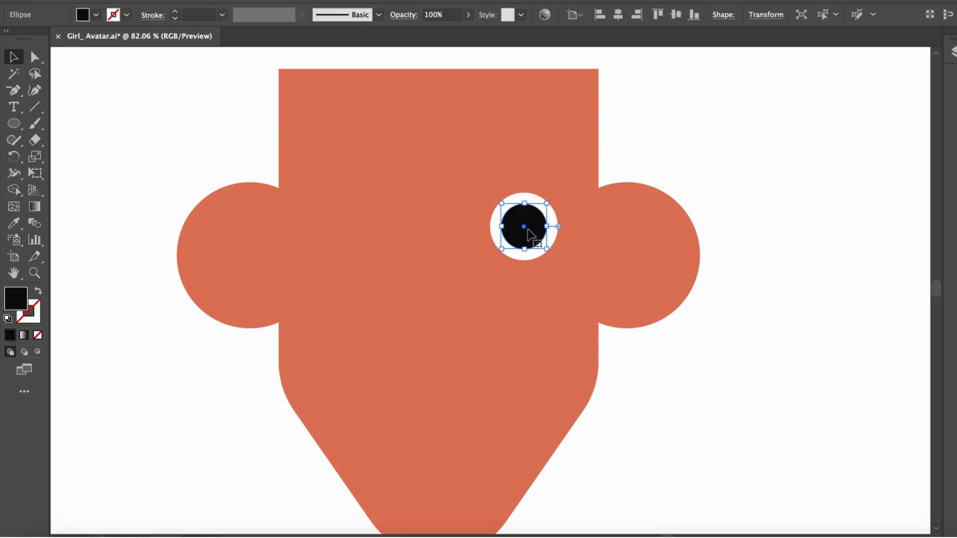
drag(549, 253, 500, 211)
scroll(528, 221, up, 3)
key(i)
click(528, 188)
scroll(528, 188, down, 2)
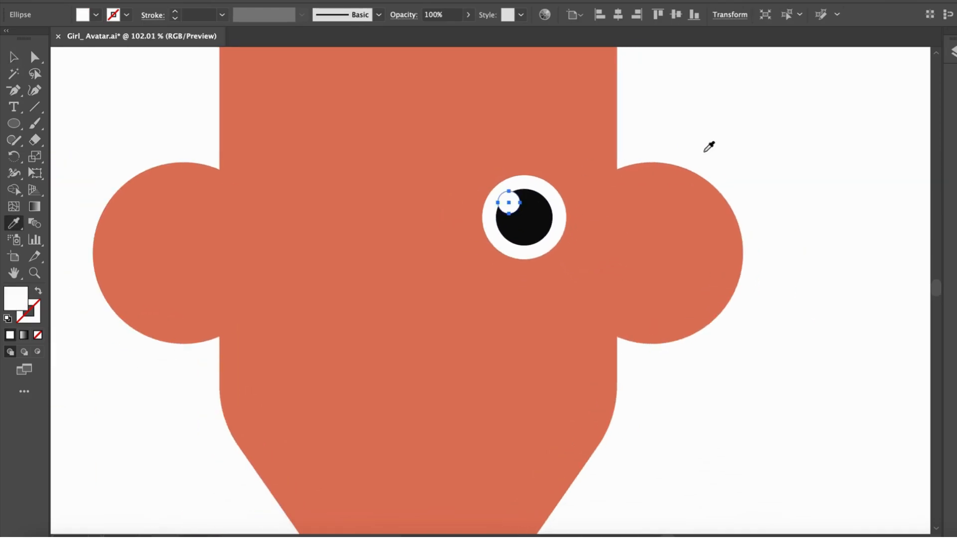
key(v)
click(731, 141)
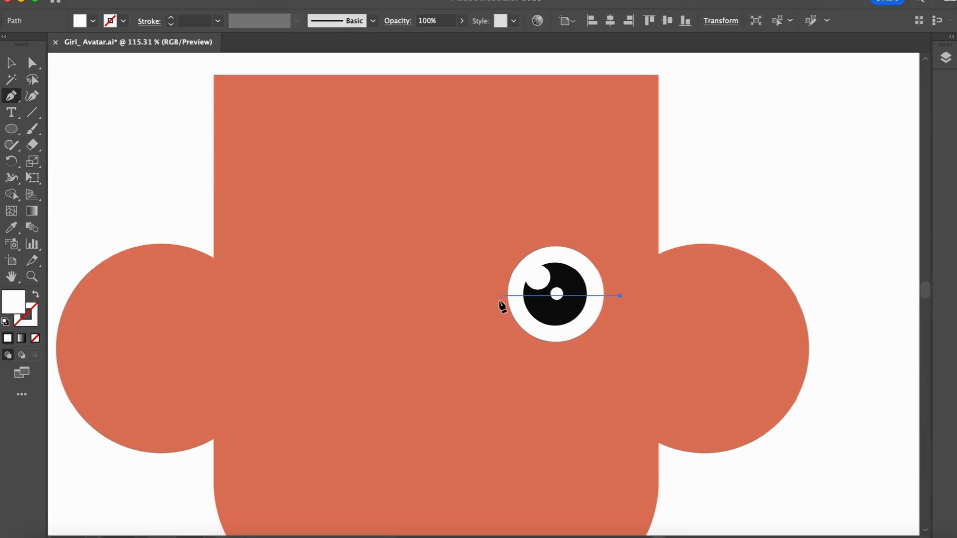
Cut off the lower half of the white eyeball along a horizontal line with Shape Builder, and delete the leftover line.
click(497, 296)
key(shift+x)
shift+super+click(524, 319)
key(shift+m)
alt+click(576, 325)
key(v)
click(758, 192)
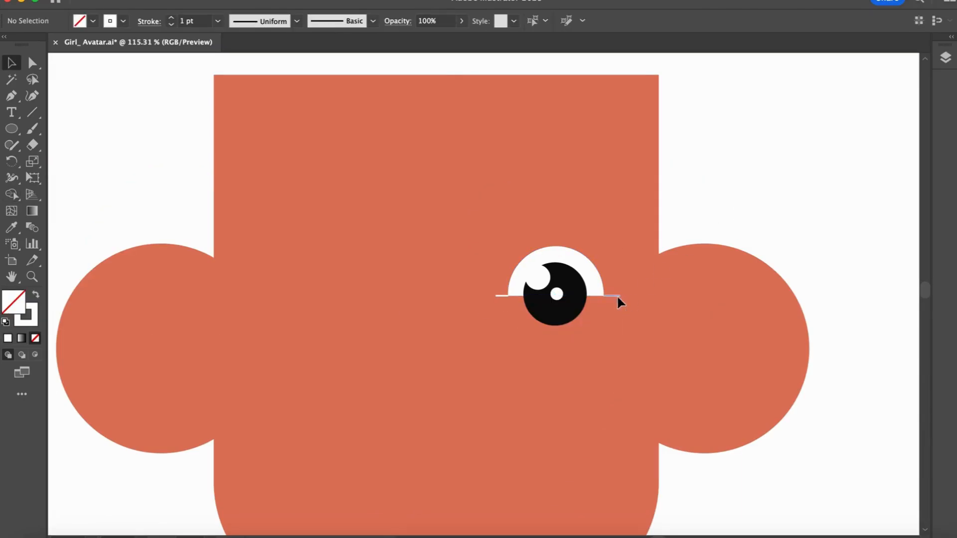
click(618, 296)
key(Delete)
Enlarge the white half-circle of the eye so it surrounds the pupil.
scroll(573, 286, down, 2)
click(548, 293)
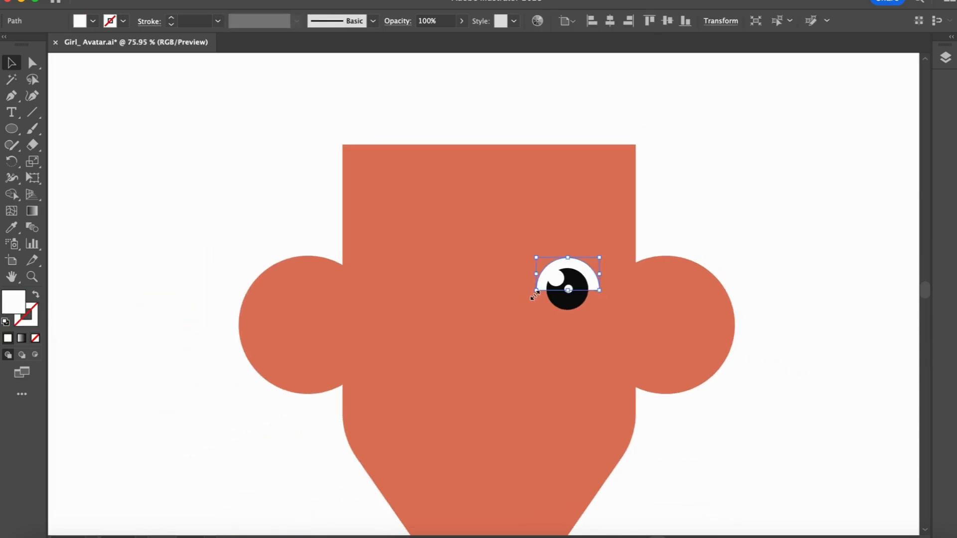
drag(535, 295, 583, 290)
scroll(529, 296, up, 2)
Give the half-circle eye outline a black stroke of 5 pt.
click(587, 297)
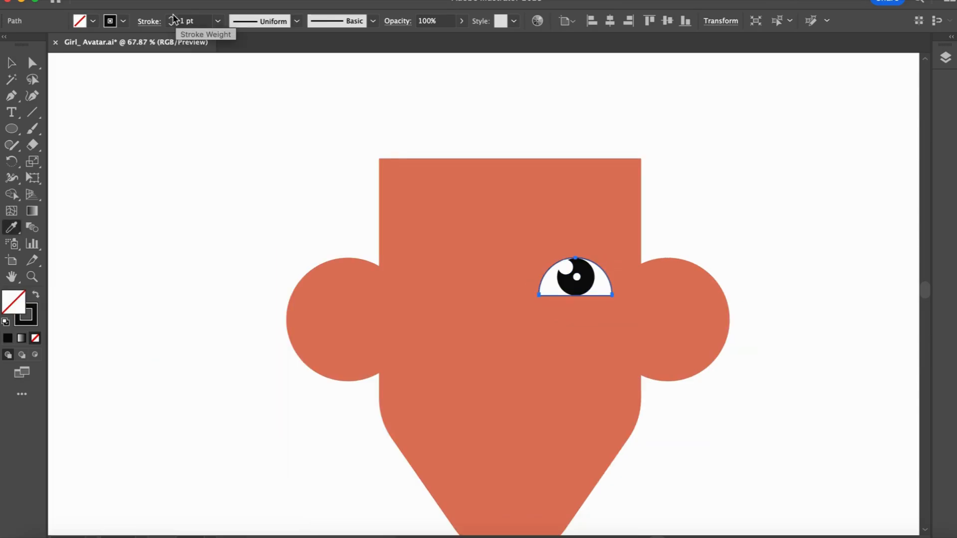
click(171, 19)
click(171, 18)
click(171, 18)
click(171, 19)
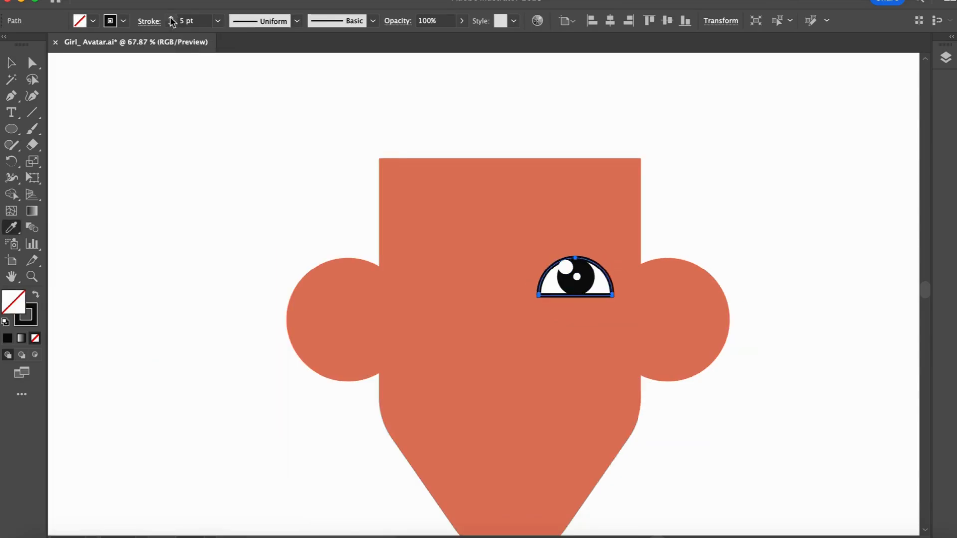
Delete the straight bottom segment of the black eye outline, leaving only the lash arc.
key(a)
click(592, 303)
click(587, 296)
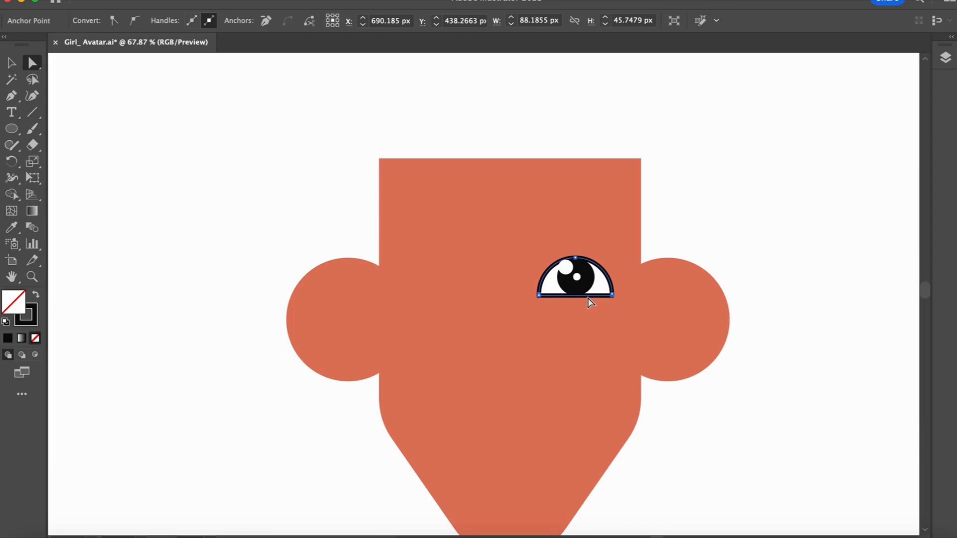
key(Delete)
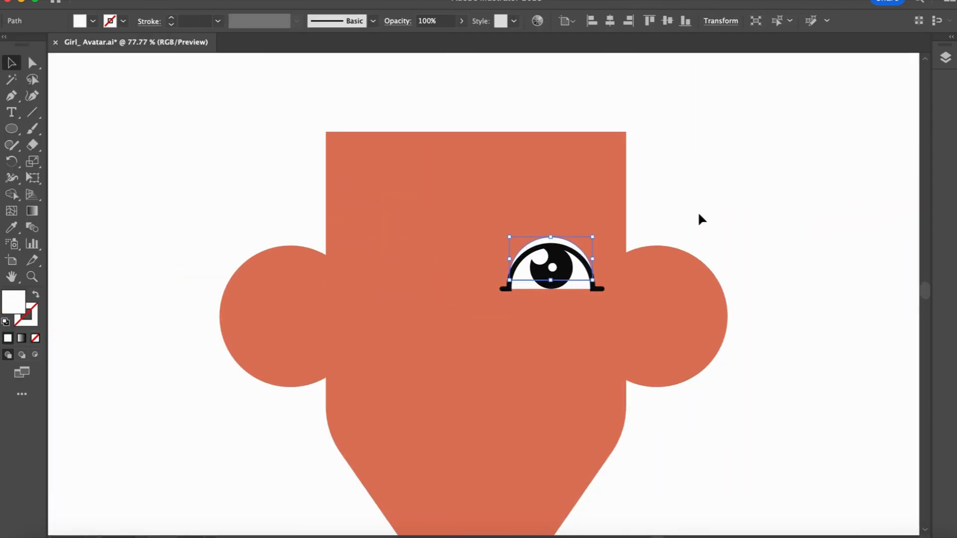
Fill the half-circle eyelid shape behind the eye with dark red b2422b.
double_click(13, 302)
click(933, 276)
key(i)
click(536, 400)
double_click(19, 308)
text(b2422b)
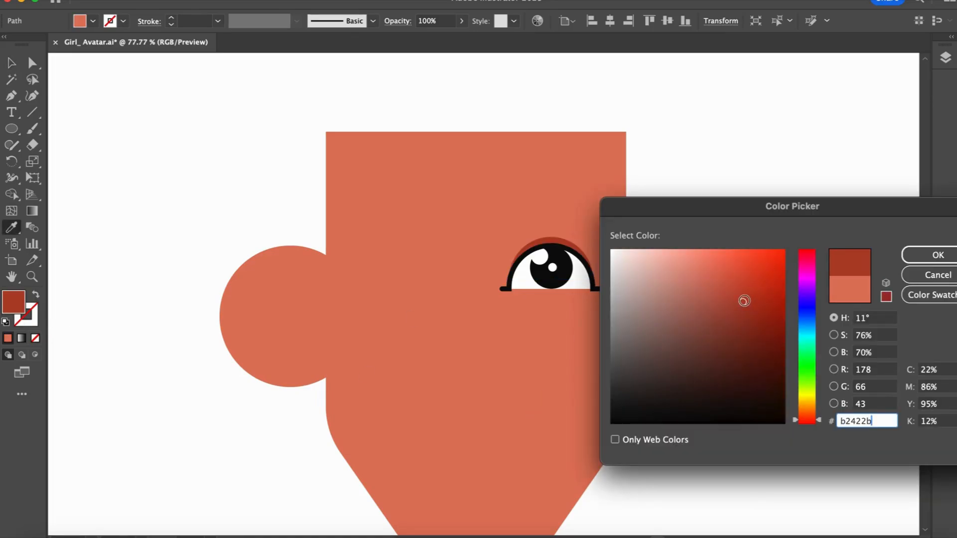
click(938, 255)
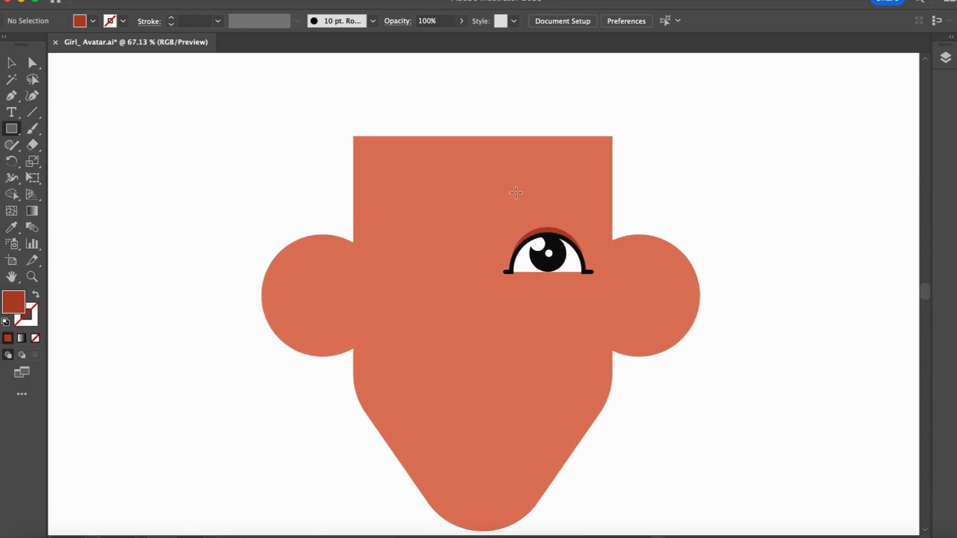
Draw a rectangular eyebrow above the eye, and fill it with the pupil's black.
drag(516, 192, 591, 215)
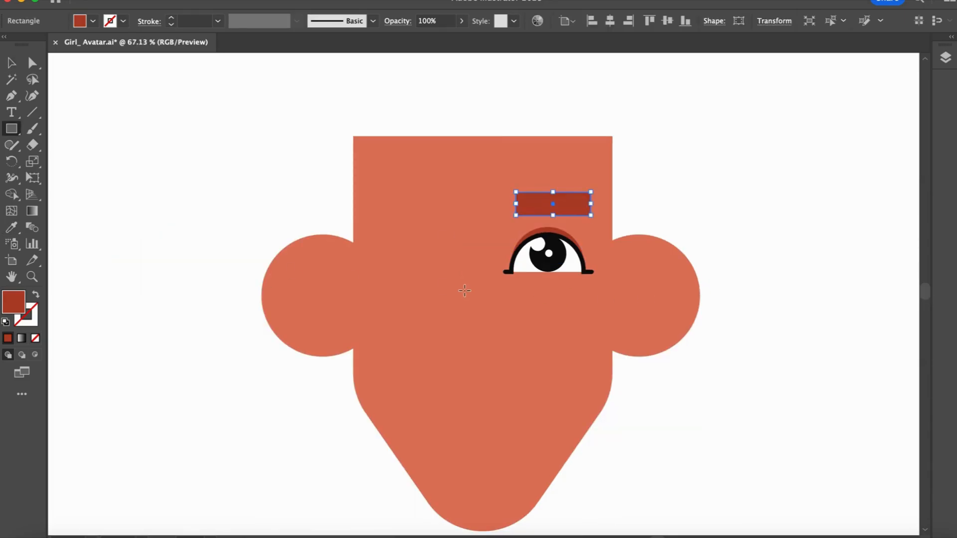
key(i)
click(543, 261)
scroll(667, 205, down, 2)
key(v)
Round the upper outer corner of the eyebrow rectangle.
scroll(570, 209, up, 4)
key(a)
click(607, 186)
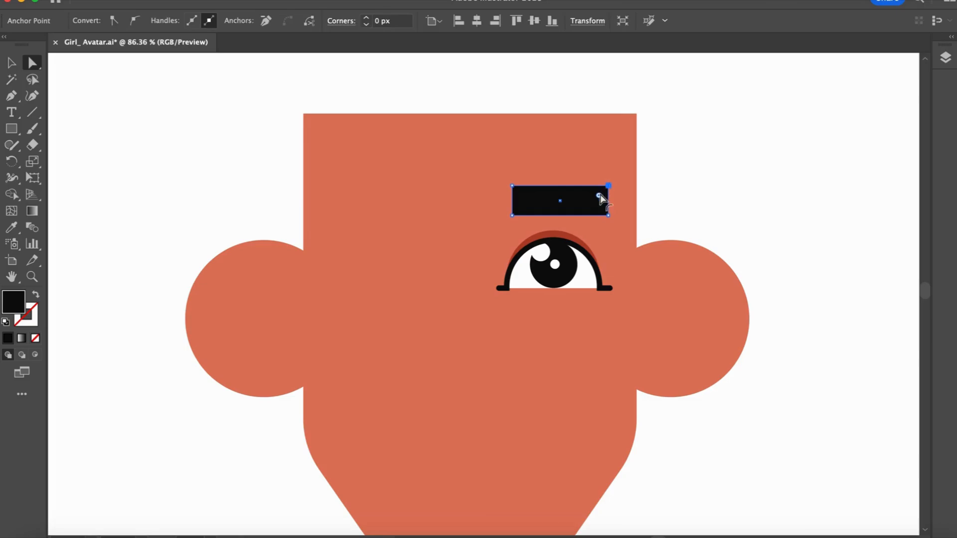
drag(599, 196, 556, 245)
click(754, 193)
scroll(753, 193, down, 3)
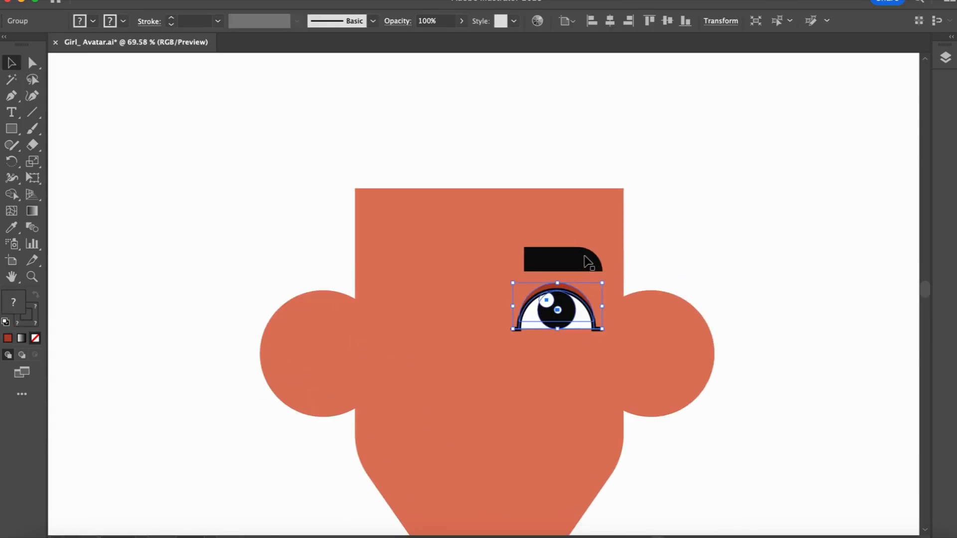
Reflect a copy of the eye and eyebrow across the vertical axis, and move it to the other side of the face.
shift+click(584, 258)
right_click(573, 261)
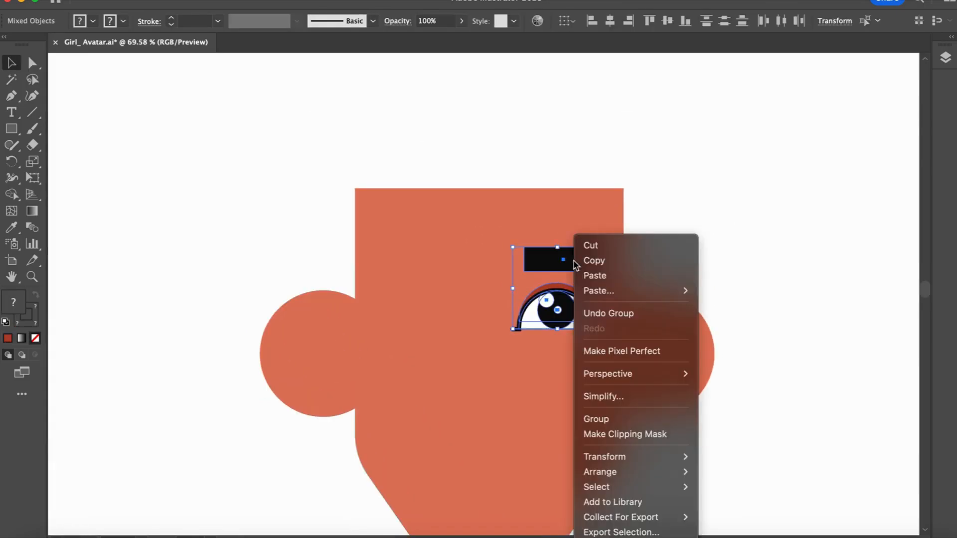
mouse_move(632, 456)
click(717, 456)
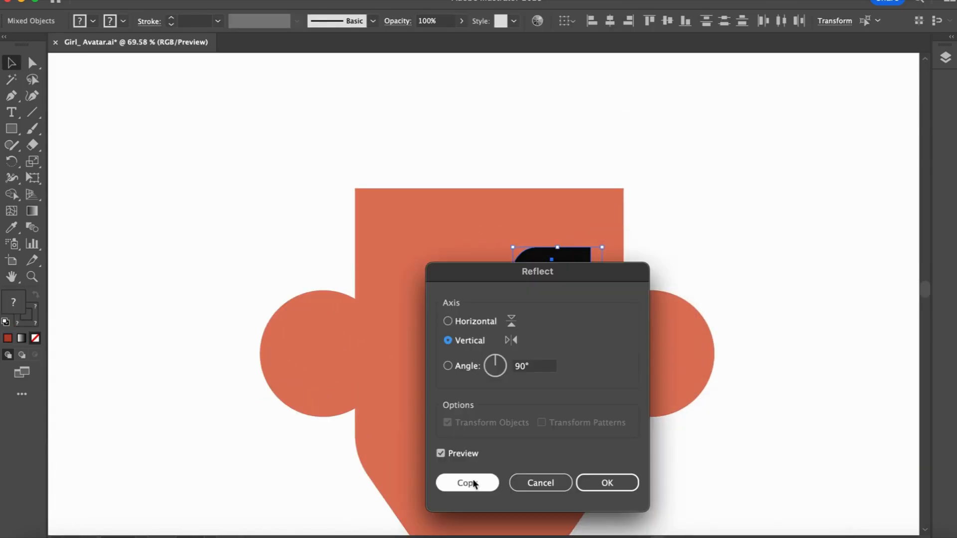
click(473, 483)
drag(556, 312, 439, 321)
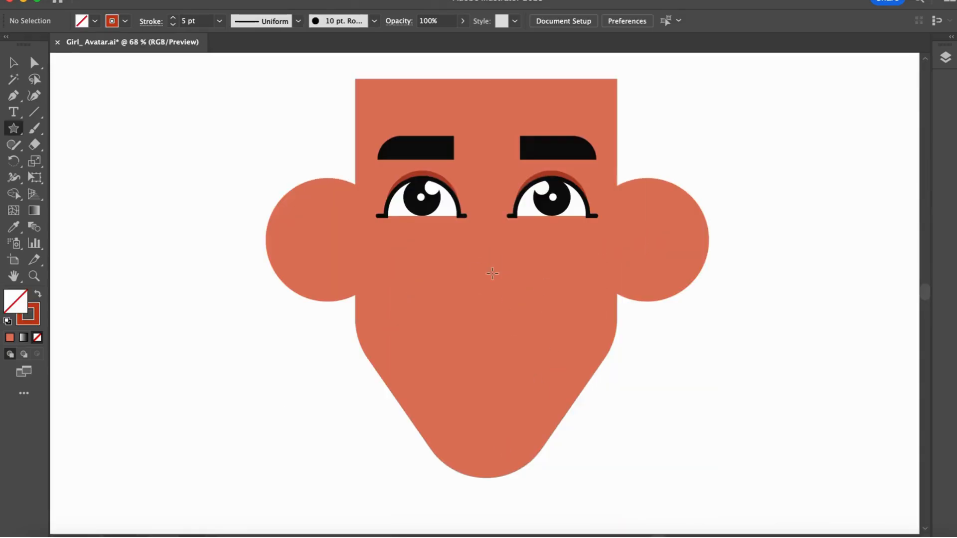
Draw a triangle with a 5 pt red outline as the nose, turn it point-up and stretch it taller between the eyes.
click(477, 264)
click(512, 313)
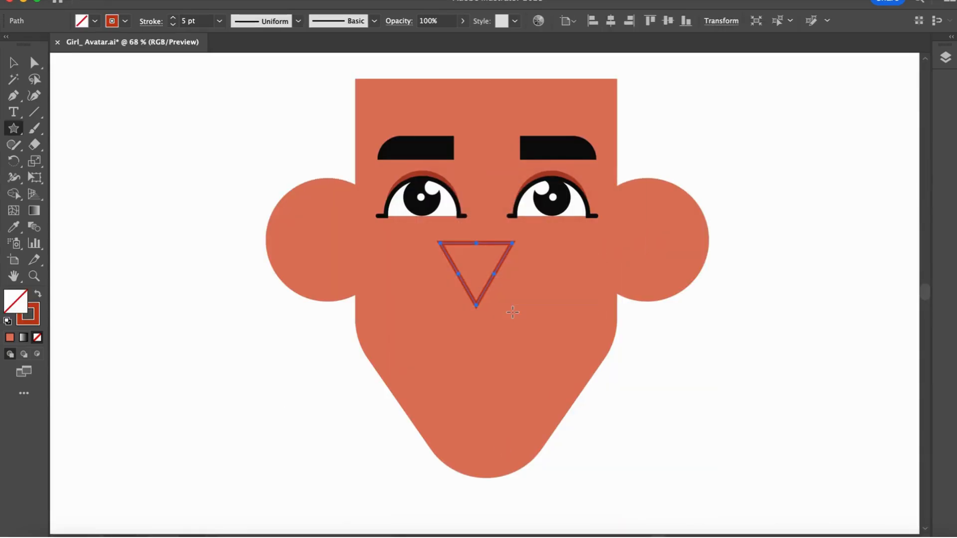
key(v)
drag(519, 237, 371, 351)
scroll(503, 297, down, 2)
drag(491, 253, 493, 220)
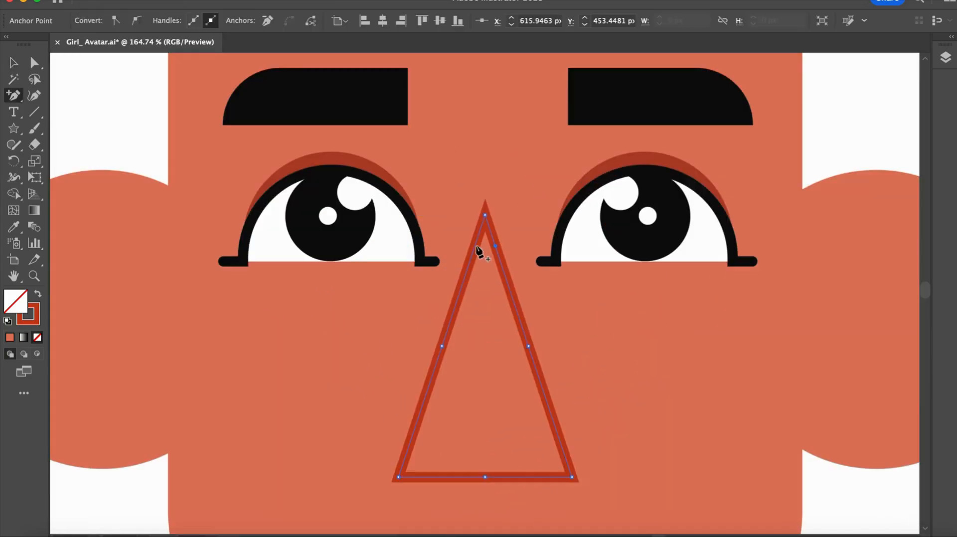
Open the nose triangle by deleting its apex anchor, and adjust the spacing of its two upper end points.
key(a)
click(486, 216)
key(Delete)
scroll(503, 224, down, 3)
click(504, 220)
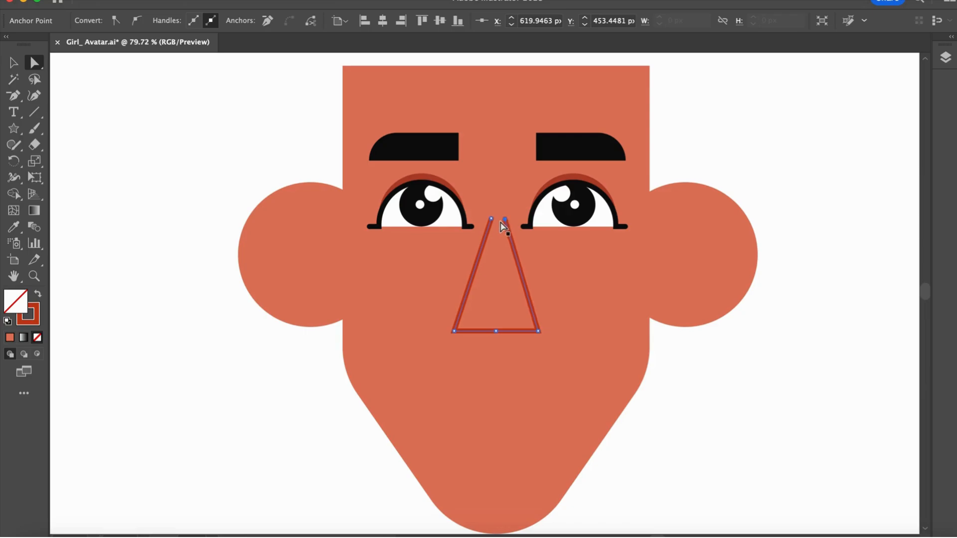
drag(491, 218, 487, 218)
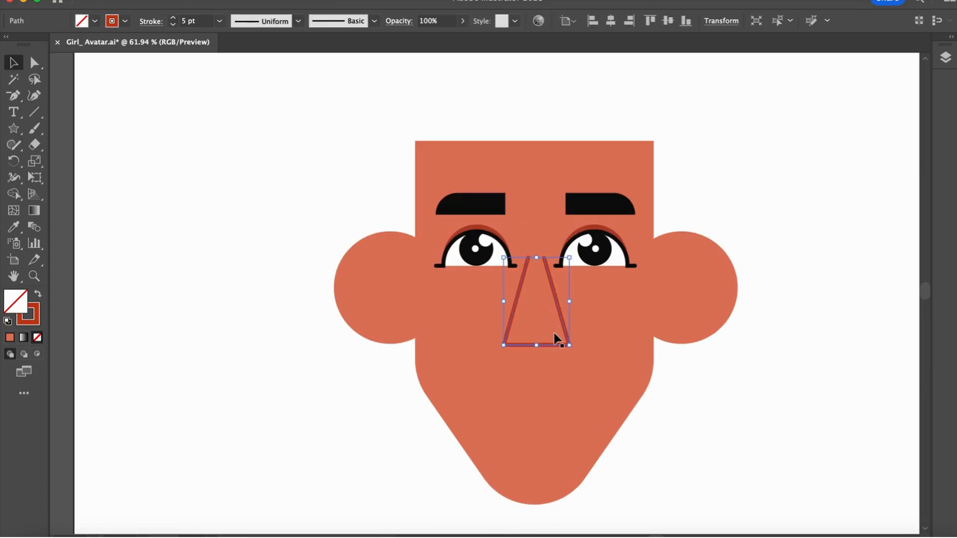
Round the two bottom corners of the nose outline by about 6 px.
key(a)
click(568, 345)
shift+click(504, 345)
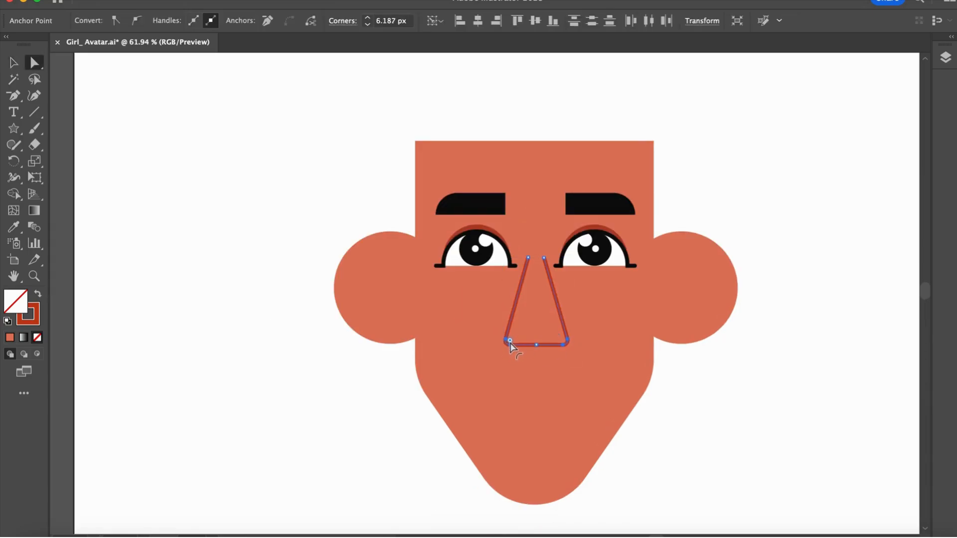
drag(509, 344, 510, 343)
key(v)
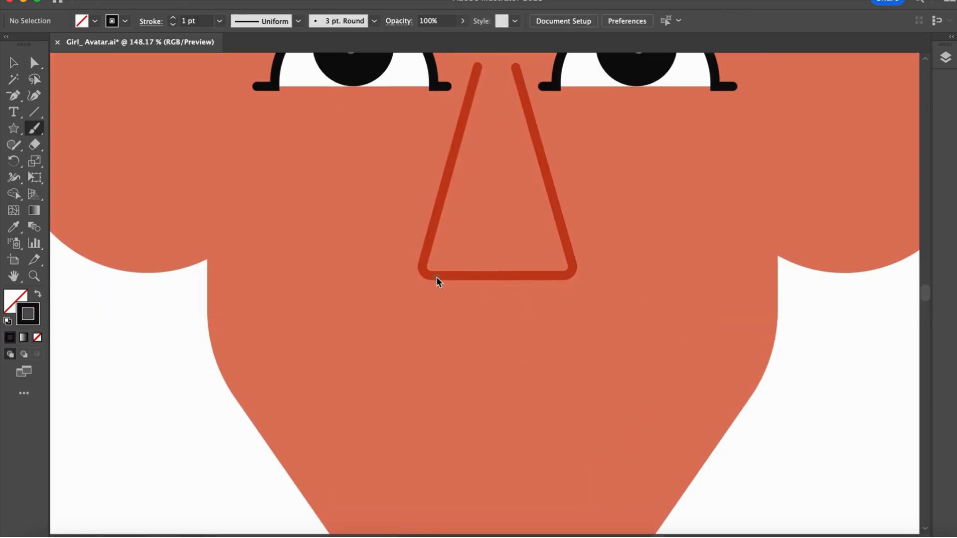
Paint a wavy black line along the nose's base, and adjust its curve anchors.
drag(433, 276, 475, 273)
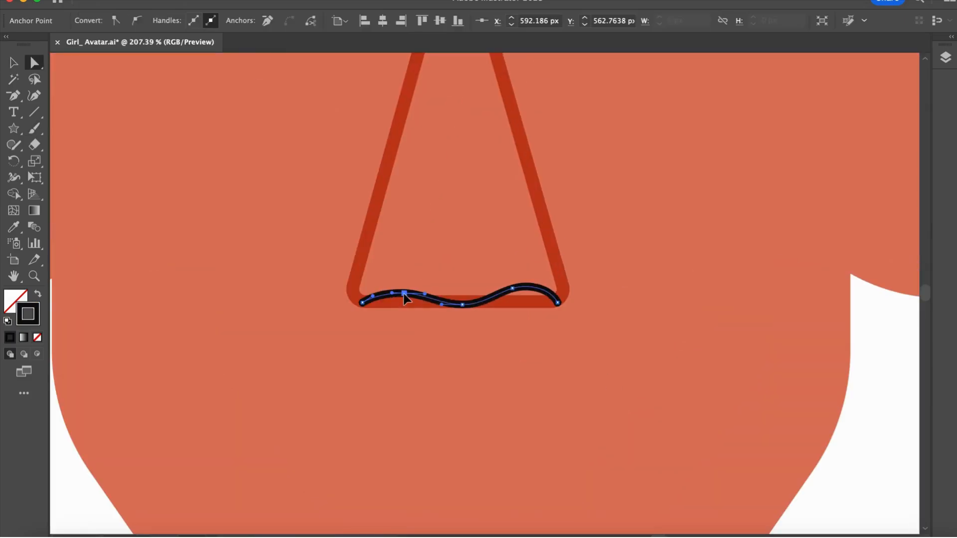
click(400, 289)
drag(513, 293, 528, 290)
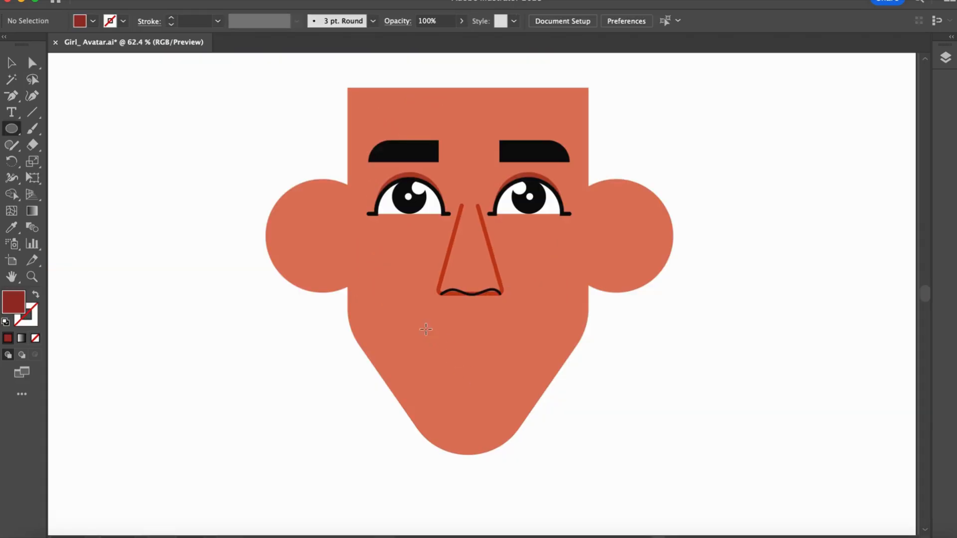
Draw a dark red ellipse below the nose as the mouth, and convert its two side anchors to sharp corners.
drag(426, 329, 481, 350)
key(v)
key(shift+c)
click(517, 345)
click(421, 345)
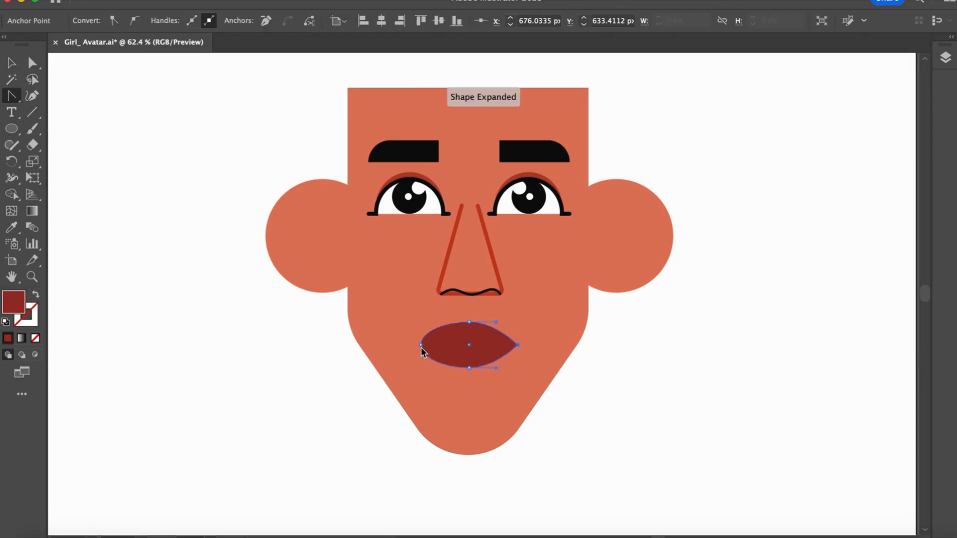
click(421, 344)
key(v)
click(677, 406)
Nudge both corner anchors of the mouth upward together.
scroll(428, 382, up, 3)
key(a)
click(492, 365)
shift+click(365, 366)
key(shift+Up)
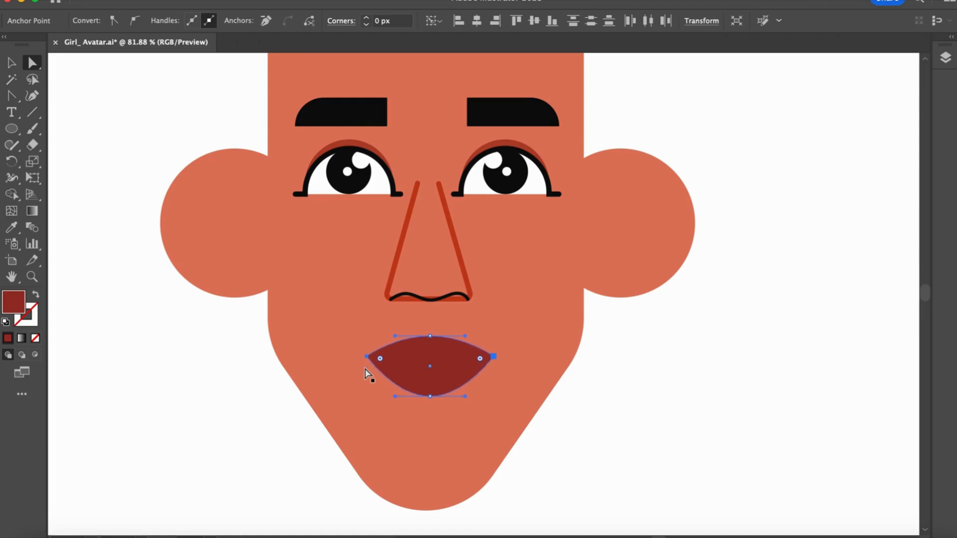
Raise the mouth's two corner anchors a little further, and deselect the shape.
key(shift+Up)
key(v)
click(615, 429)
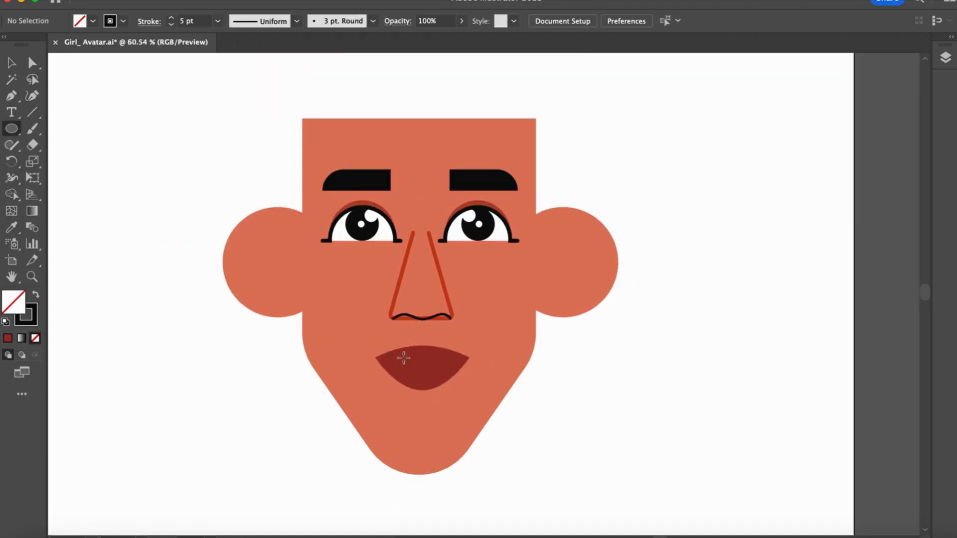
Draw an unfilled circle with a black 5 pt outline around the mouth, and reduce it to its lower-left quarter arc.
drag(428, 356, 476, 435)
key(a)
click(507, 357)
key(Delete)
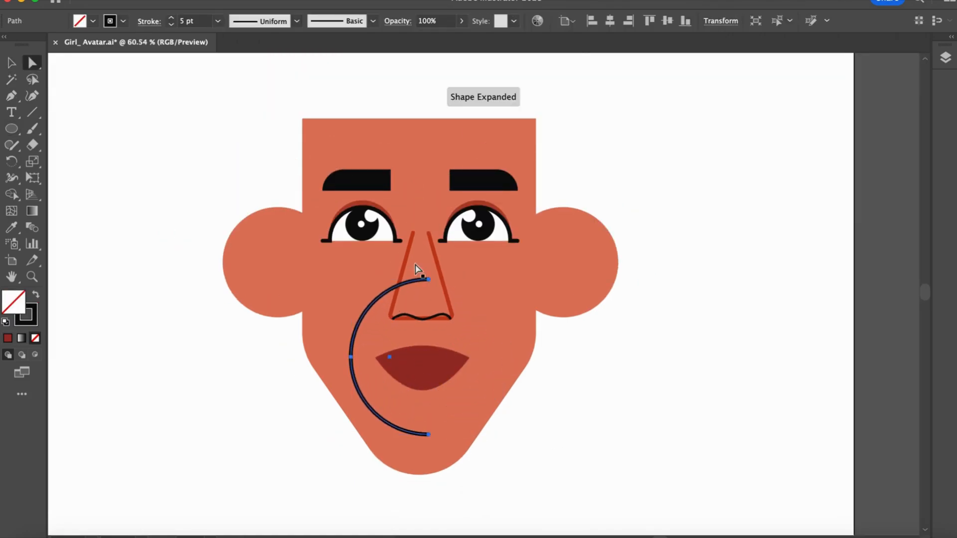
key(Delete)
Rotate the quarter arc into a smile curve and place it across the middle of the mouth.
key(v)
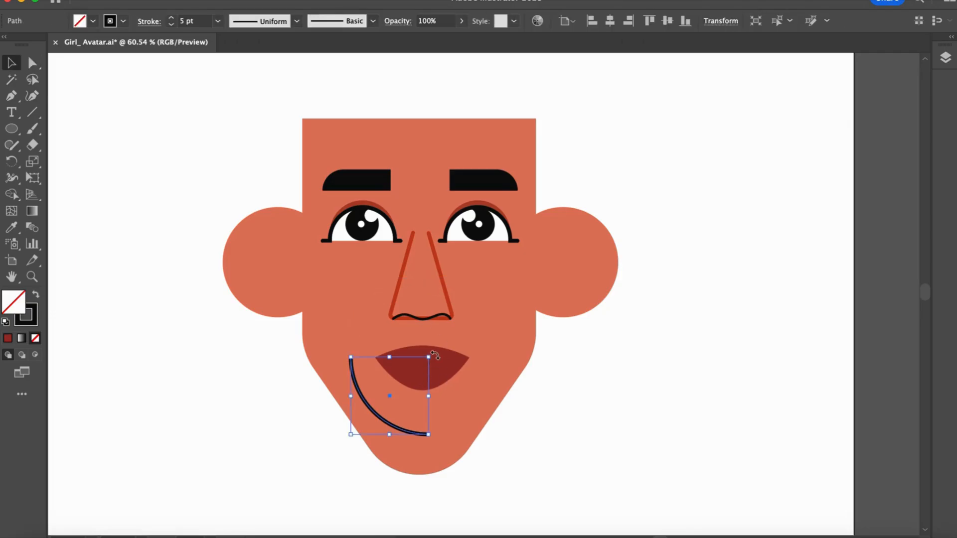
drag(435, 356, 377, 324)
drag(381, 419, 412, 368)
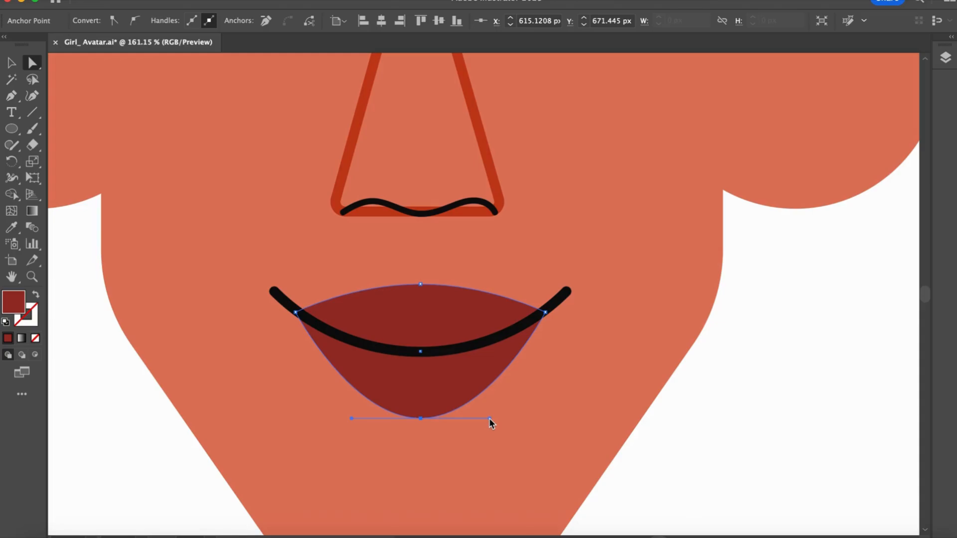
Extend both curve handles of the mouth's bottom anchor outward to make the lower lip fuller.
drag(491, 420, 507, 418)
drag(351, 418, 327, 418)
scroll(326, 416, down, 1)
click(653, 442)
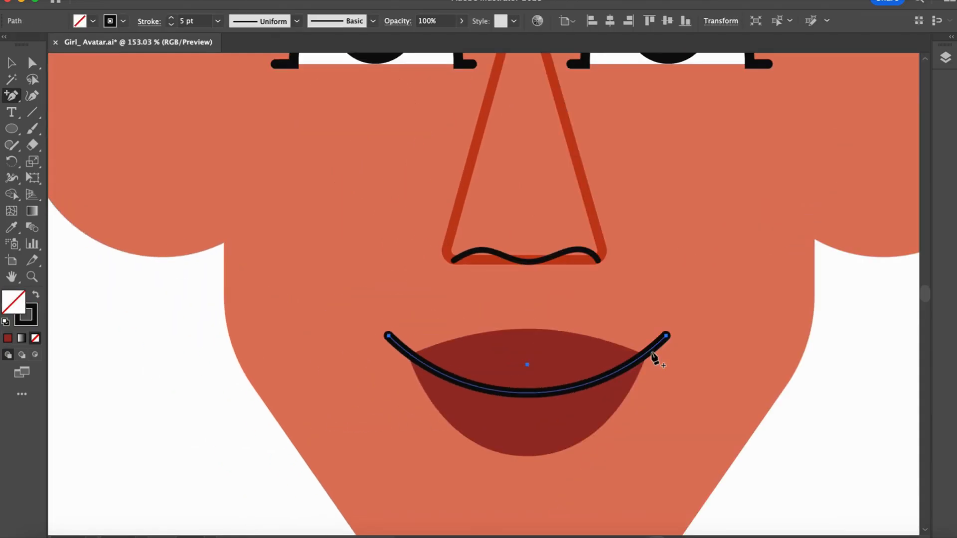
Shorten the smile line by adding anchors near both mouth corners and deleting its original end anchors.
click(646, 353)
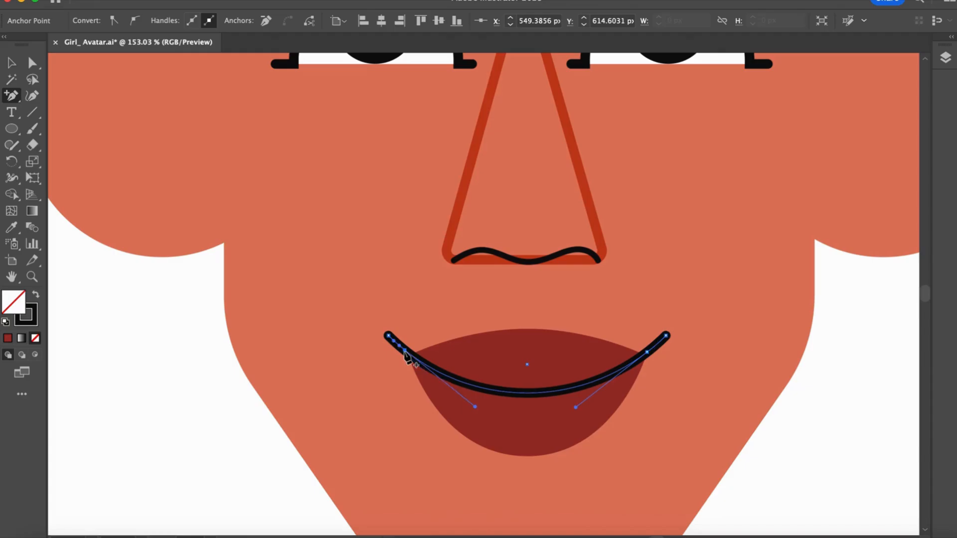
key(a)
click(389, 337)
key(Delete)
click(666, 336)
key(Delete)
Move the head's two top corners slightly outward and round them.
drag(622, 264, 622, 255)
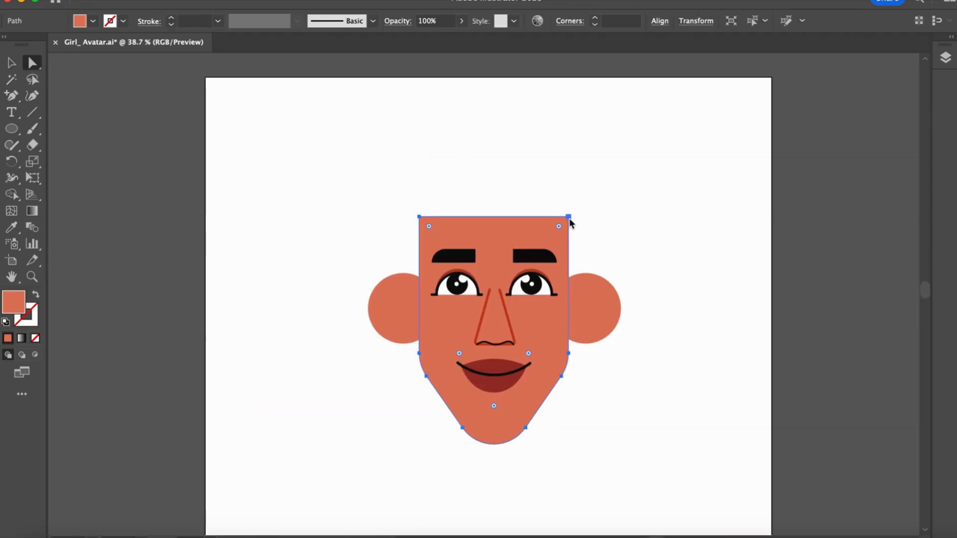
drag(569, 217, 574, 218)
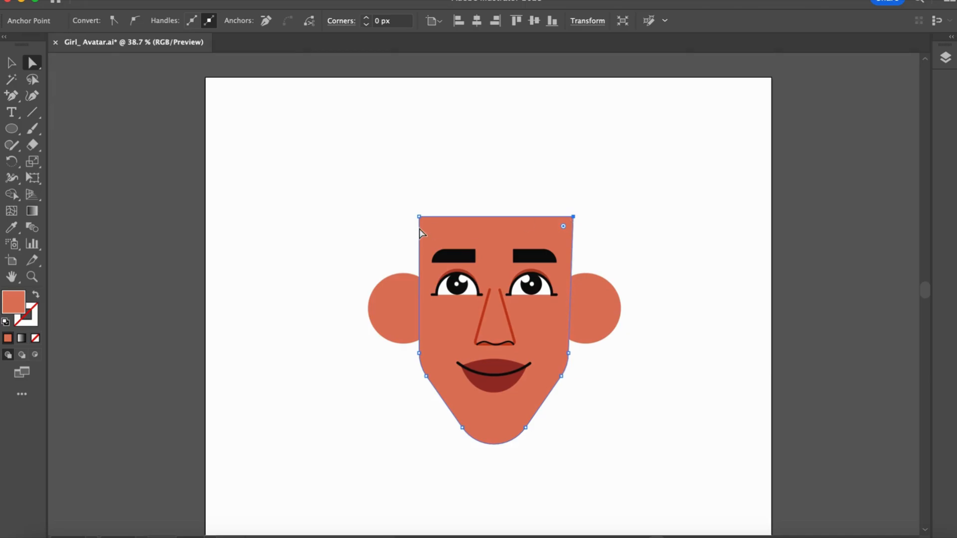
click(623, 209)
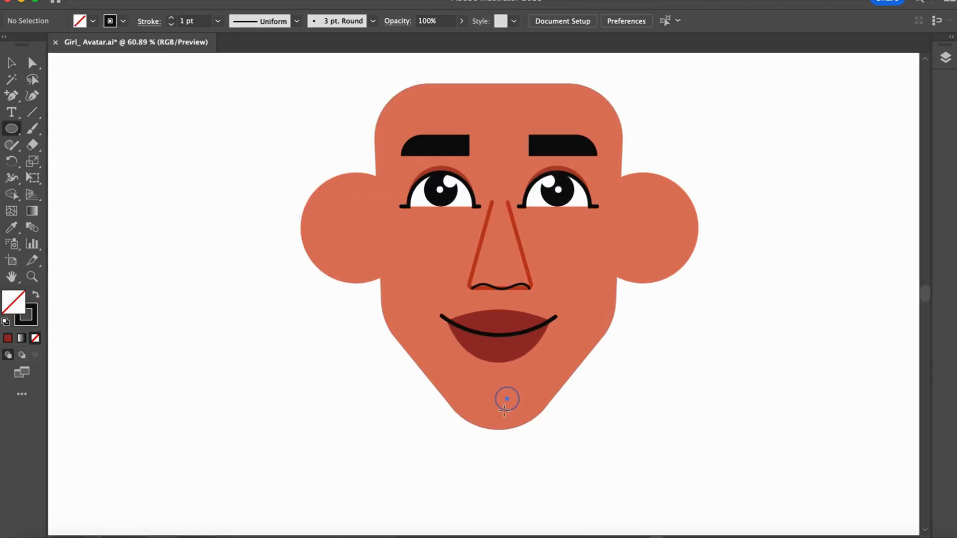
Draw a small 1 pt circle on the chin, trim it to a quarter arc, and place it arching upward below the mouth.
drag(504, 409, 541, 432)
key(a)
click(542, 410)
key(Delete)
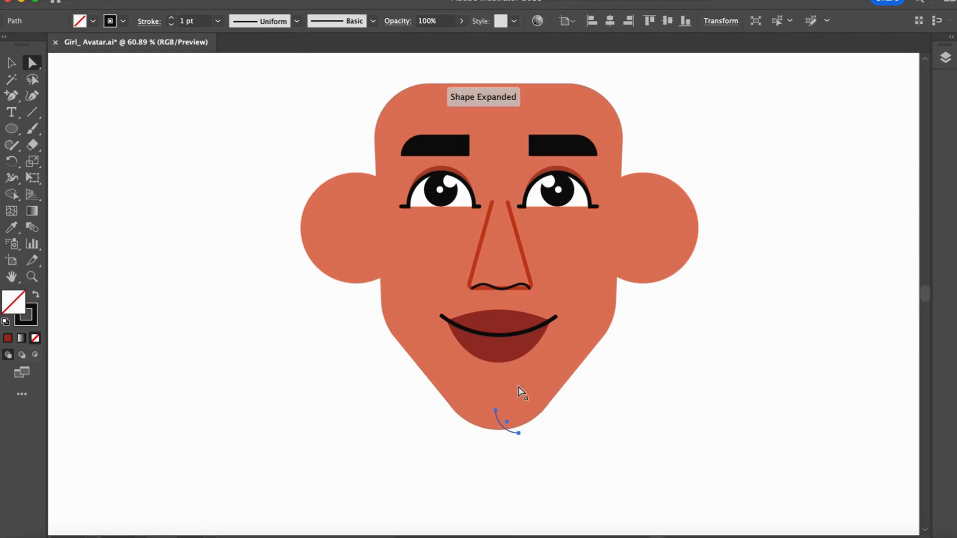
key(v)
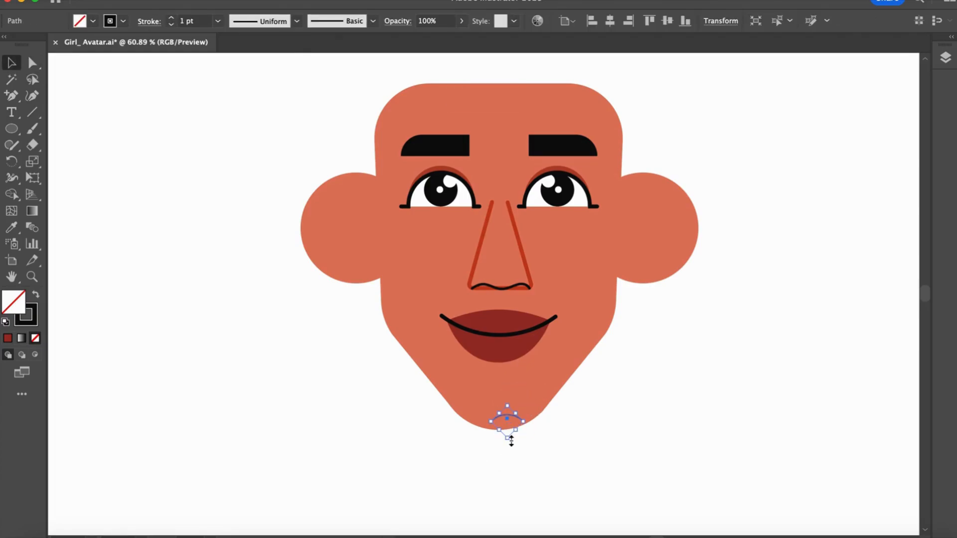
drag(506, 424, 504, 401)
Give the chin arc the mouth's dark red as its stroke colour, with no fill.
key(i)
click(504, 358)
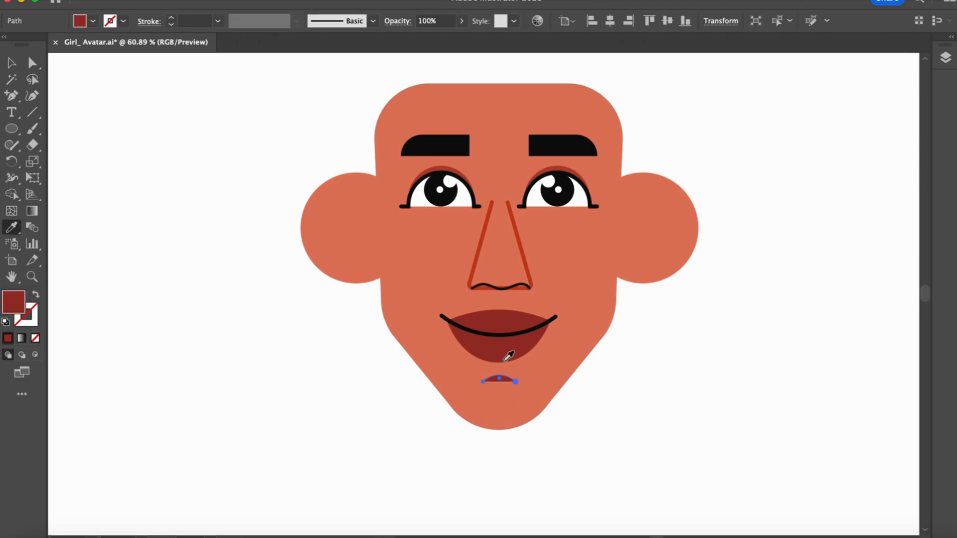
click(33, 295)
key(v)
click(569, 469)
click(505, 376)
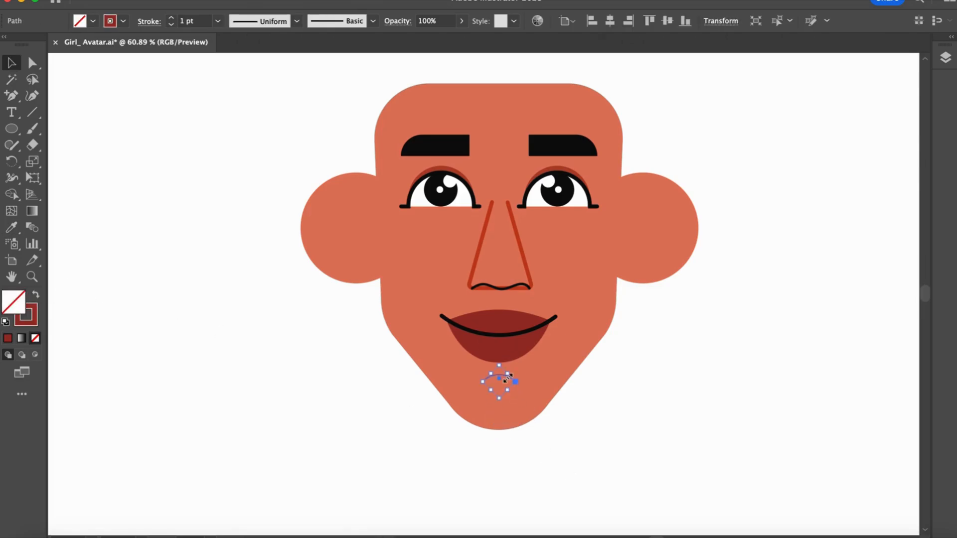
Thicken the chin arc's stroke to 4 pt and apply Width Profile 1.
scroll(505, 377, up, 3)
click(493, 368)
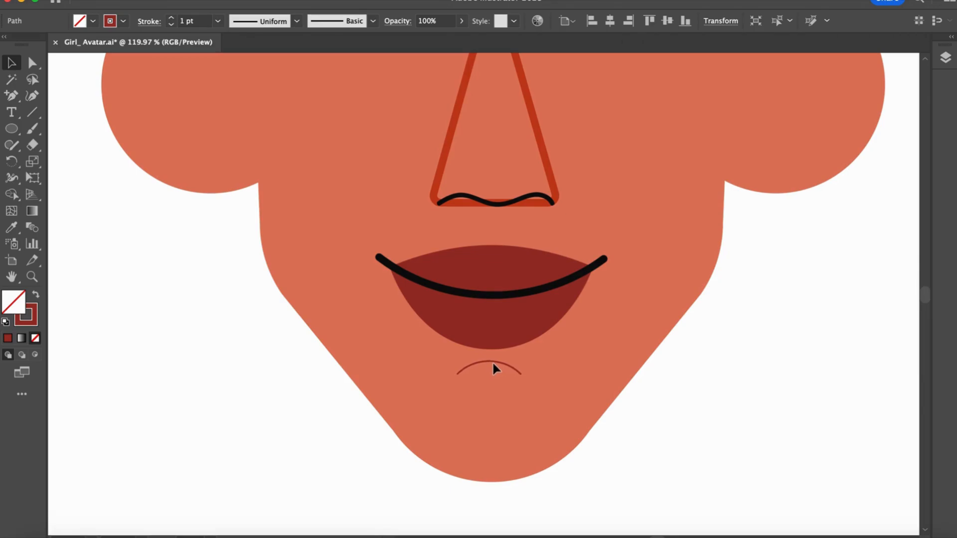
click(172, 18)
click(172, 18)
click(245, 21)
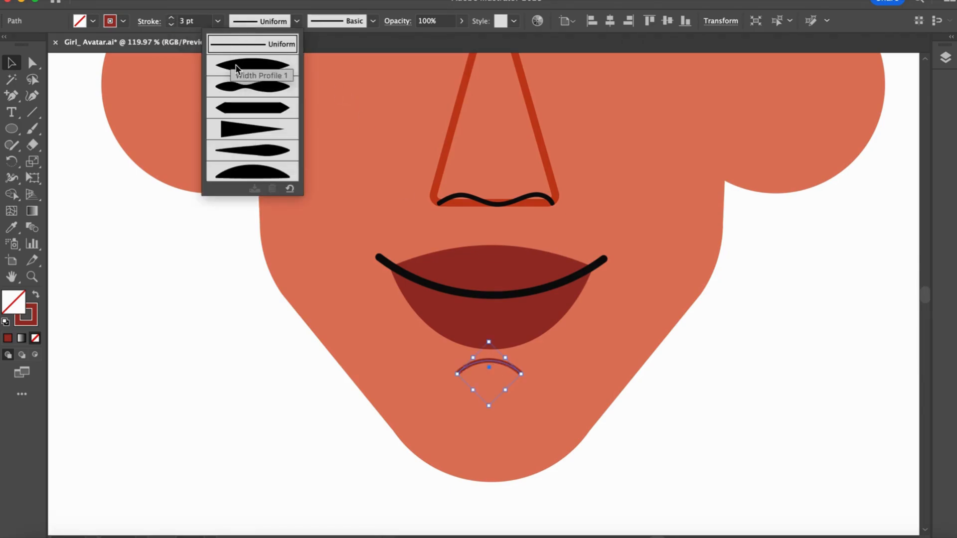
click(252, 62)
Draw a flat ellipse on the right cheek and fill it with a brighter red, without a stroke.
drag(427, 235, 496, 259)
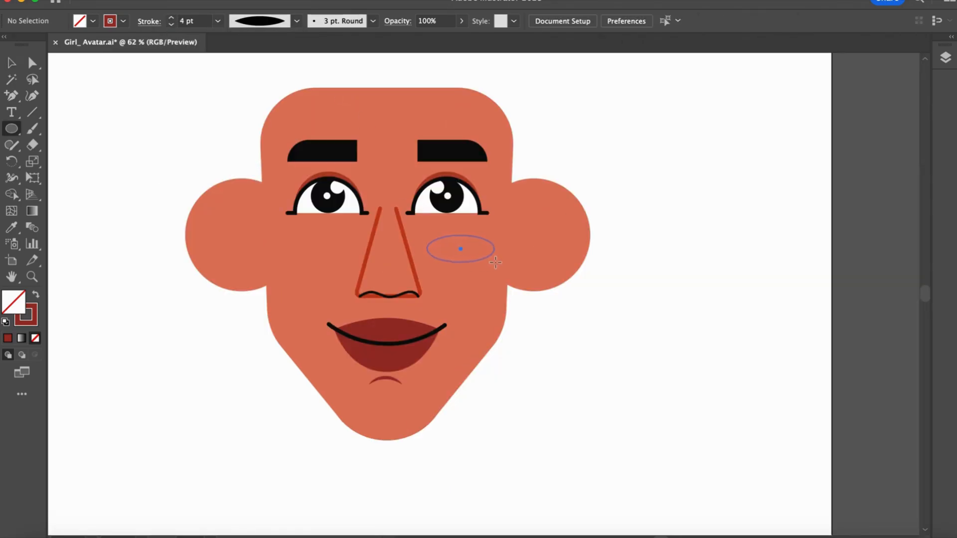
click(36, 295)
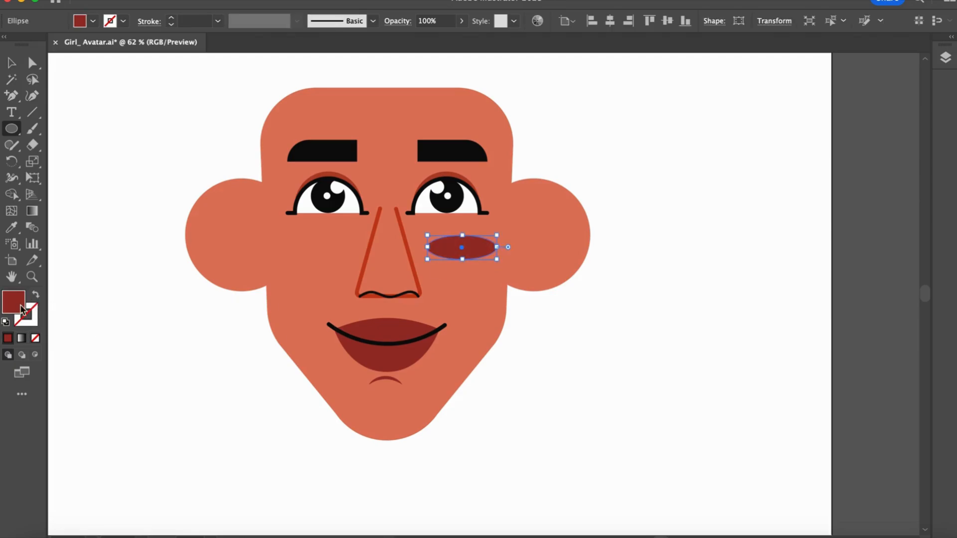
double_click(21, 307)
click(758, 283)
click(934, 254)
key(v)
click(629, 329)
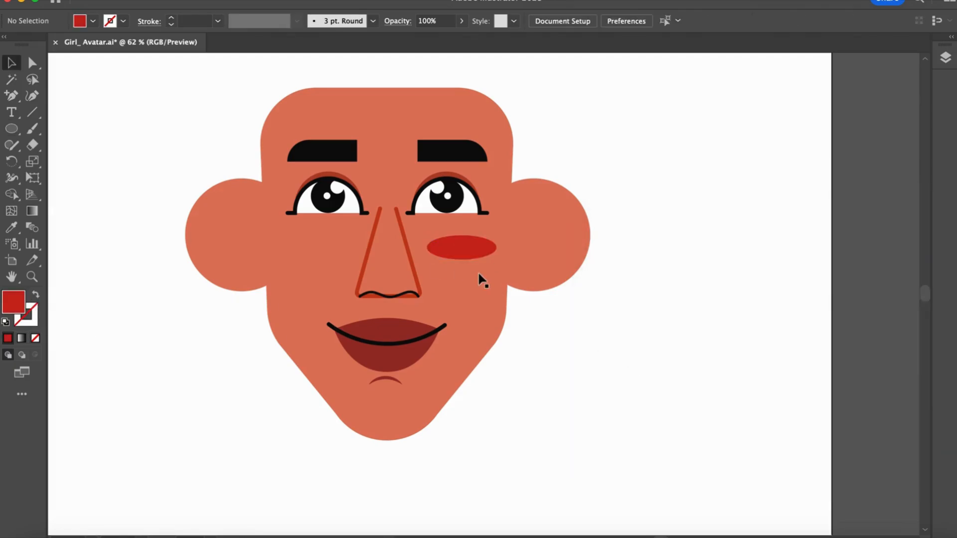
Enlarge the cheek ellipse slightly and set its opacity to 45%.
click(461, 248)
drag(461, 260, 463, 268)
click(461, 21)
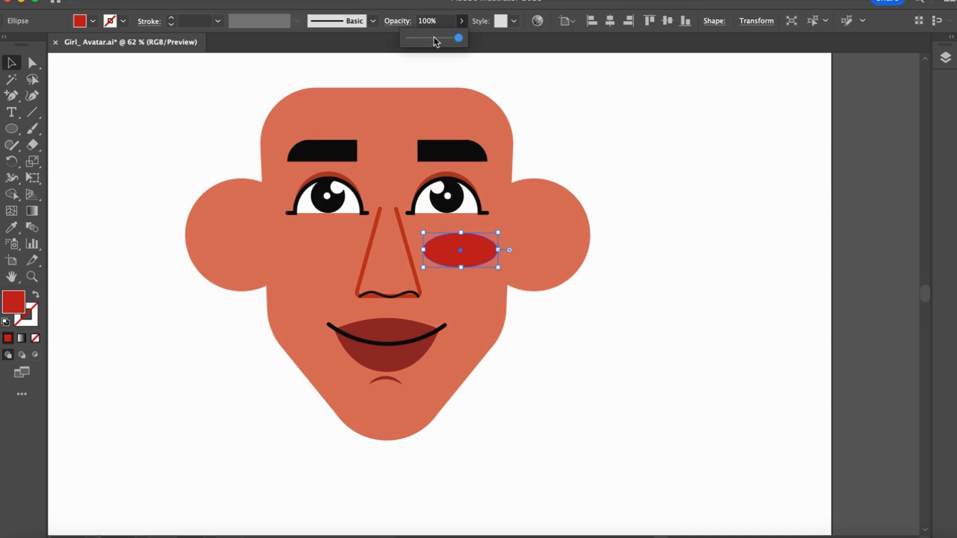
drag(434, 38, 431, 37)
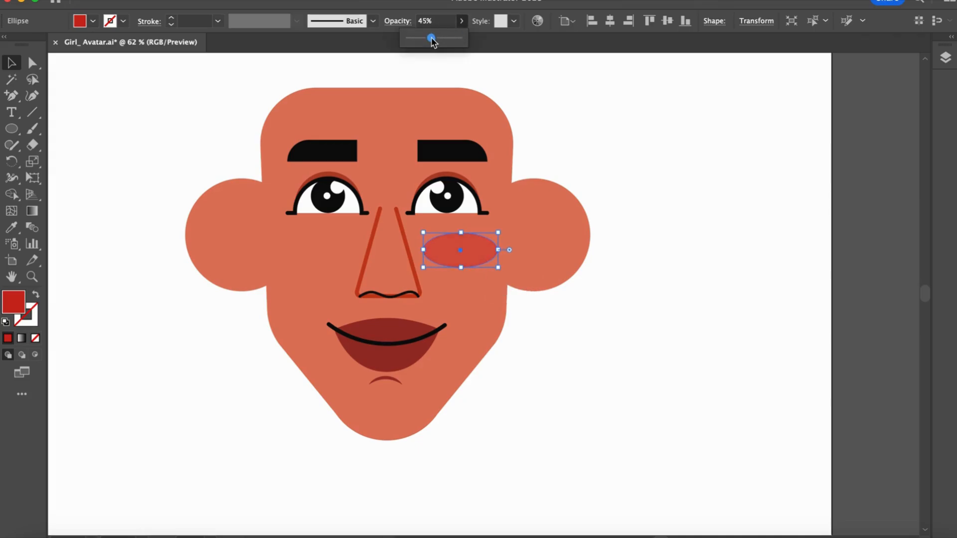
Duplicate the blush ellipse onto the left cheek.
click(625, 138)
click(473, 259)
drag(473, 259, 339, 267)
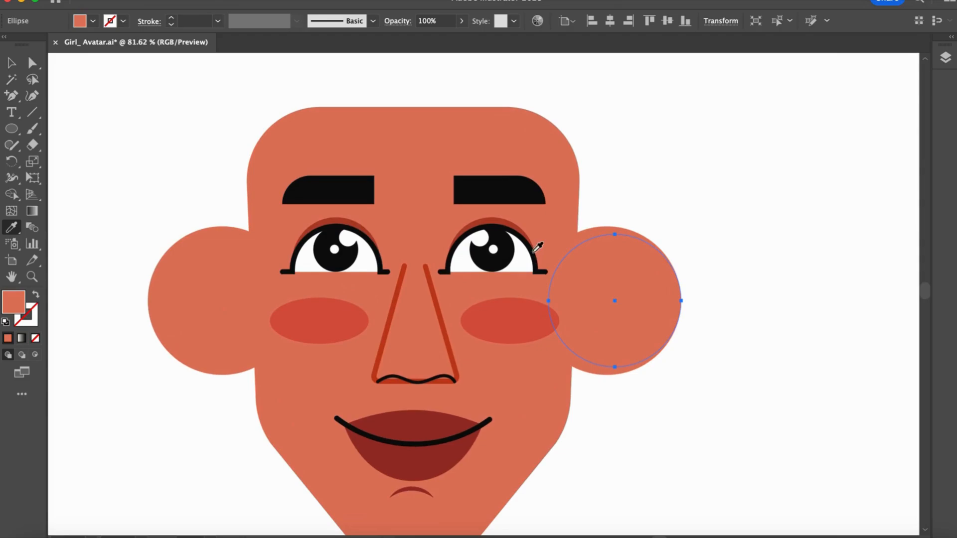
Apply the upper eyelid line's black 5 pt stroke and empty fill to the circle on the right ear.
click(533, 251)
scroll(534, 251, down, 2)
key(v)
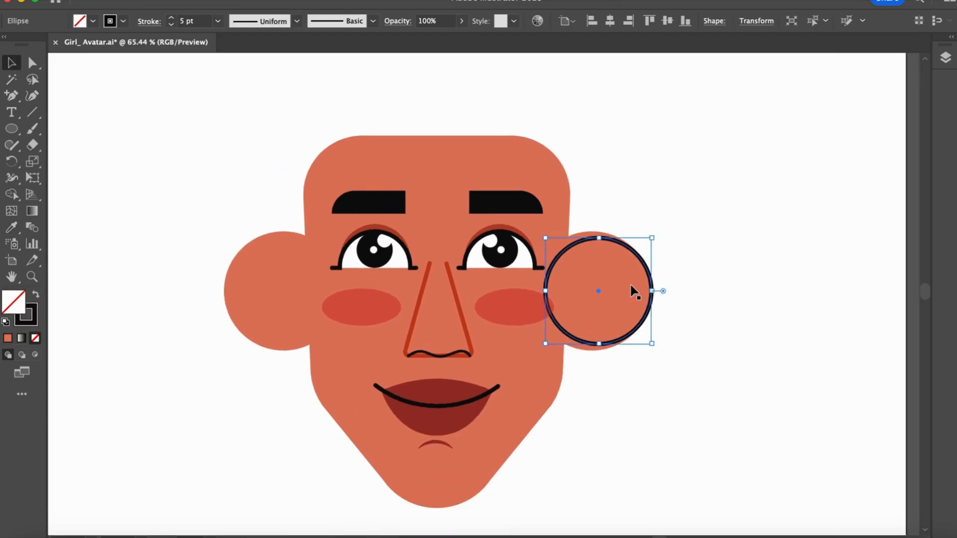
Delete the right and bottom anchors of the outlined ear circle to leave its upper-left quarter arc.
key(a)
click(651, 291)
key(BackSpace)
click(599, 343)
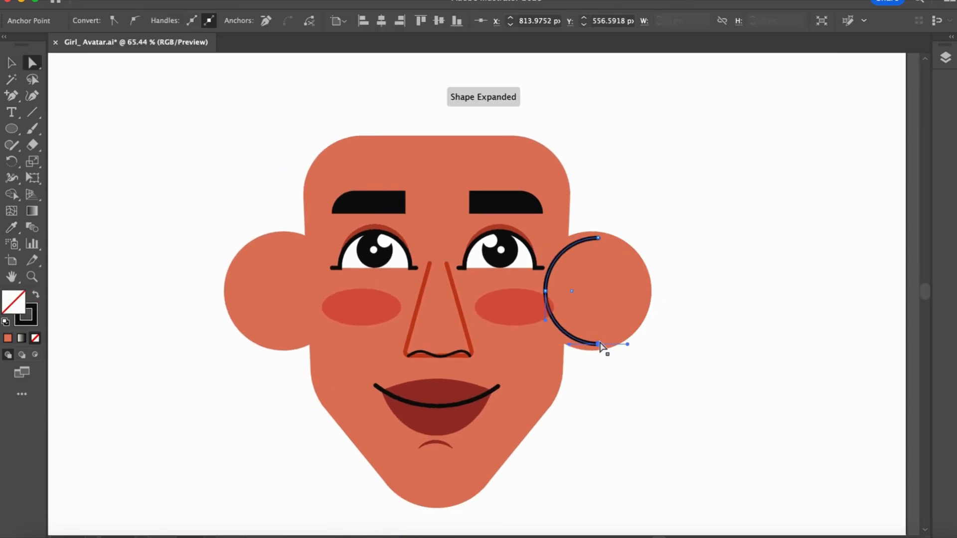
key(BackSpace)
Shrink the quarter arc and position it inside the right ear.
key(v)
drag(546, 291, 552, 285)
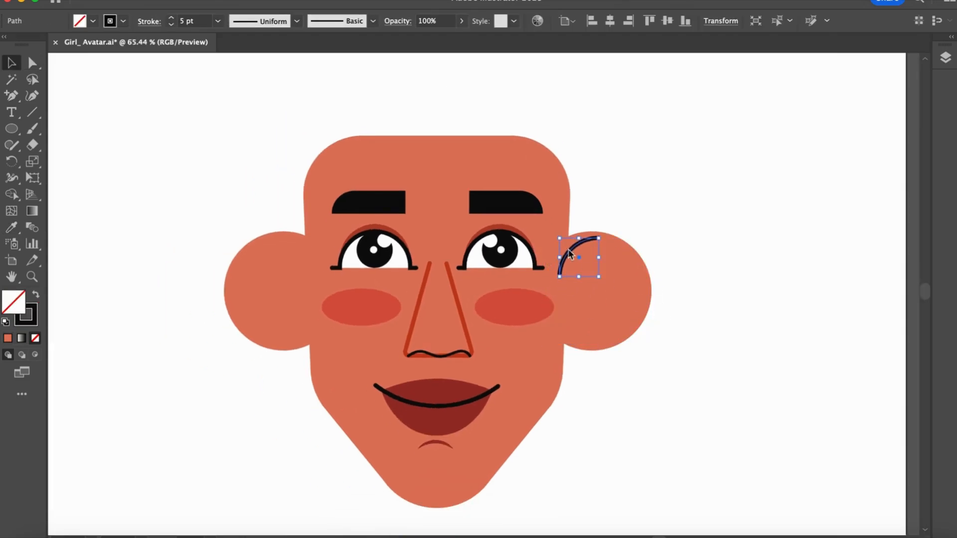
drag(569, 255, 580, 267)
Add a small black outlined circle below the ear arc and delete its left anchor to leave a half circle.
scroll(588, 266, up, 3)
key(a)
click(476, 331)
key(BackSpace)
key(v)
scroll(516, 349, up, 3)
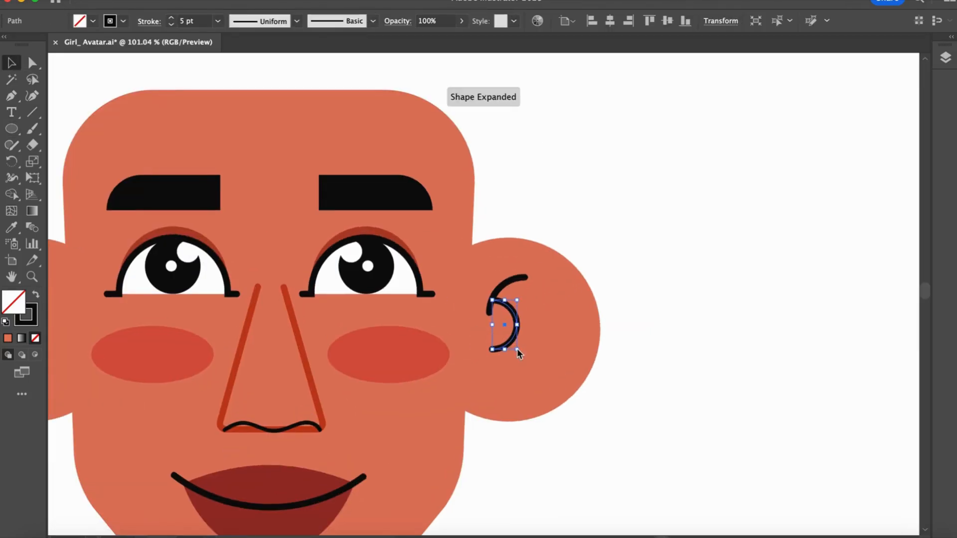
Fit the half circle to the lower end of the ear arc and join both into one line.
drag(516, 348, 528, 309)
scroll(501, 338, down, 3)
shift+click(506, 325)
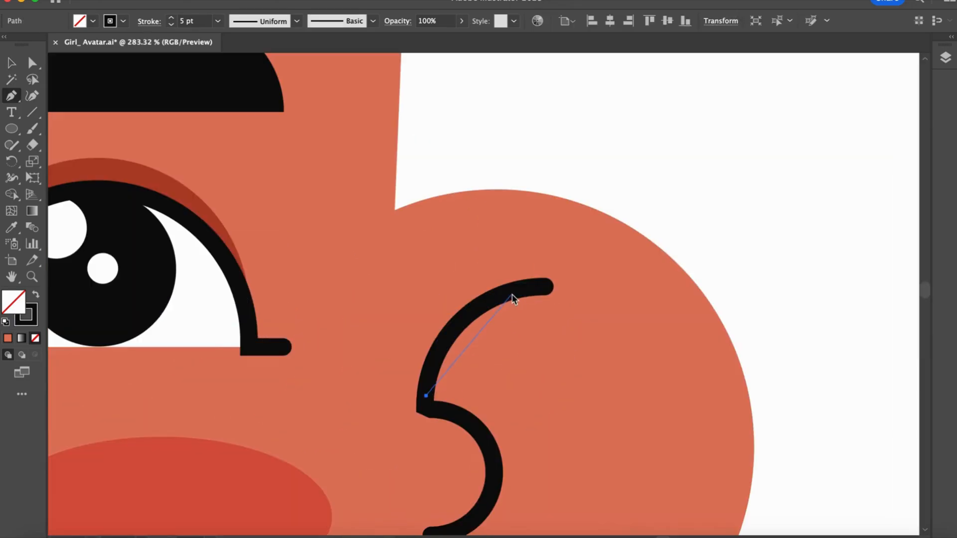
Trace a closed curved inner-ear shape along the ear line with the Pen tool.
drag(512, 294, 577, 286)
scroll(576, 286, down, 2)
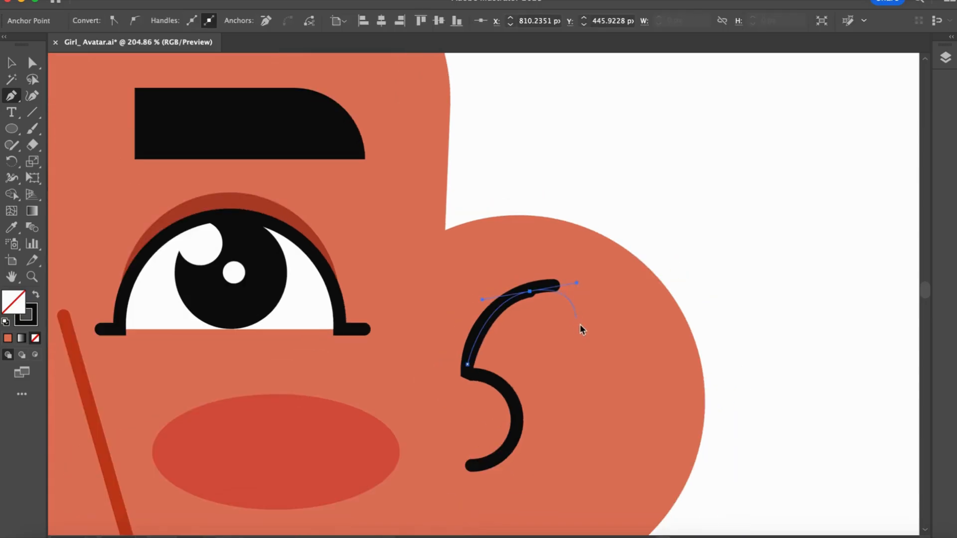
scroll(585, 347, down, 2)
drag(584, 383, 568, 437)
click(508, 437)
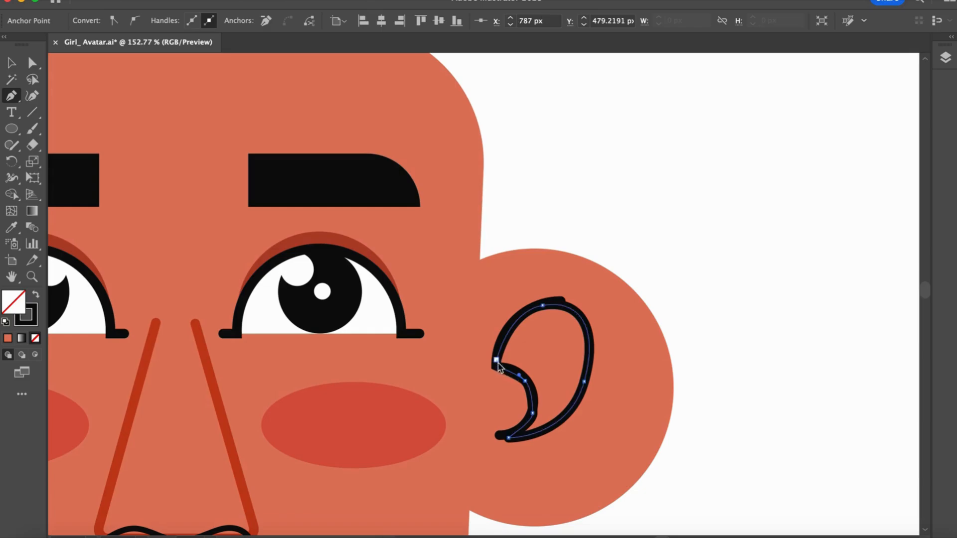
scroll(501, 369, down, 3)
Fill the inner-ear shape with the dark red sampled from the mouth.
key(i)
click(370, 476)
scroll(498, 379, down, 1)
key(v)
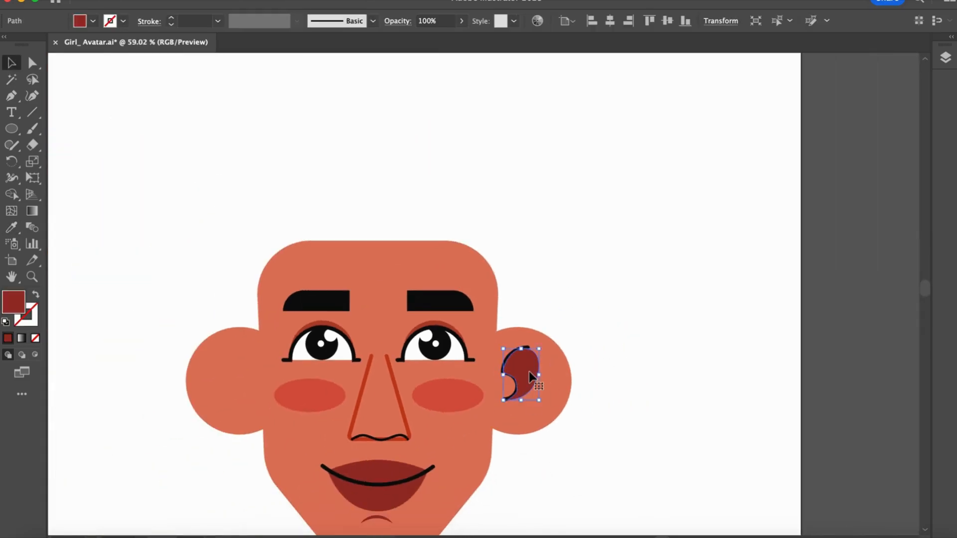
Reflect a copy of the grouped right ear and place it on the left side of the head.
scroll(528, 372, up, 3)
right_click(628, 259)
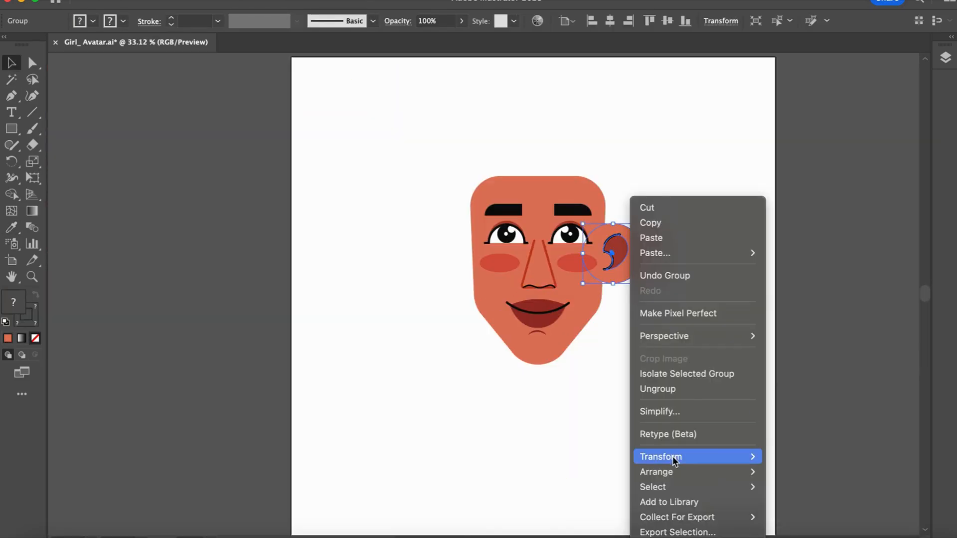
mouse_move(672, 456)
click(797, 395)
click(481, 480)
drag(614, 265, 460, 271)
key(Right)
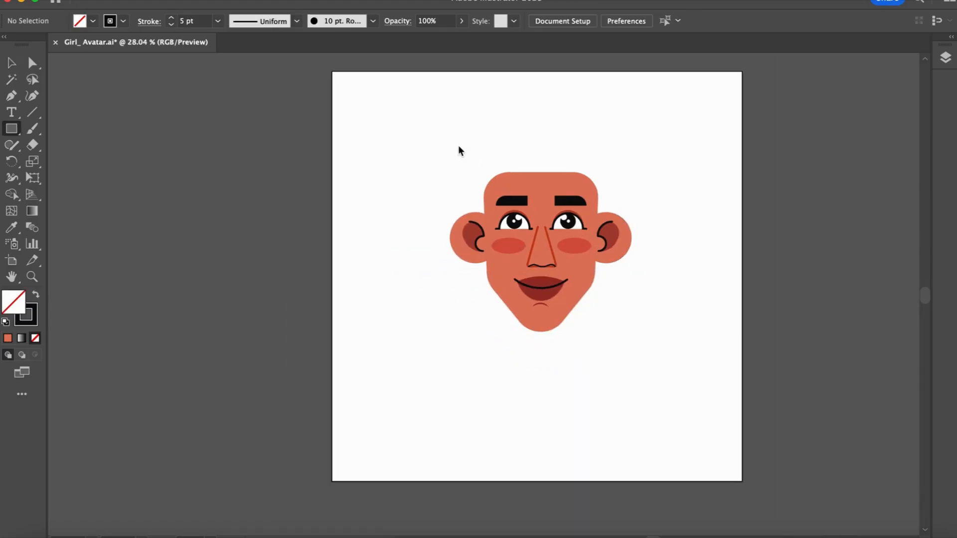
Draw a tall rectangle around the head, fill it black without a stroke, and send it to the back as hair.
mouse_move(458, 146)
mouse_down()
mouse_move(608, 355)
mouse_move(621, 357)
mouse_up()
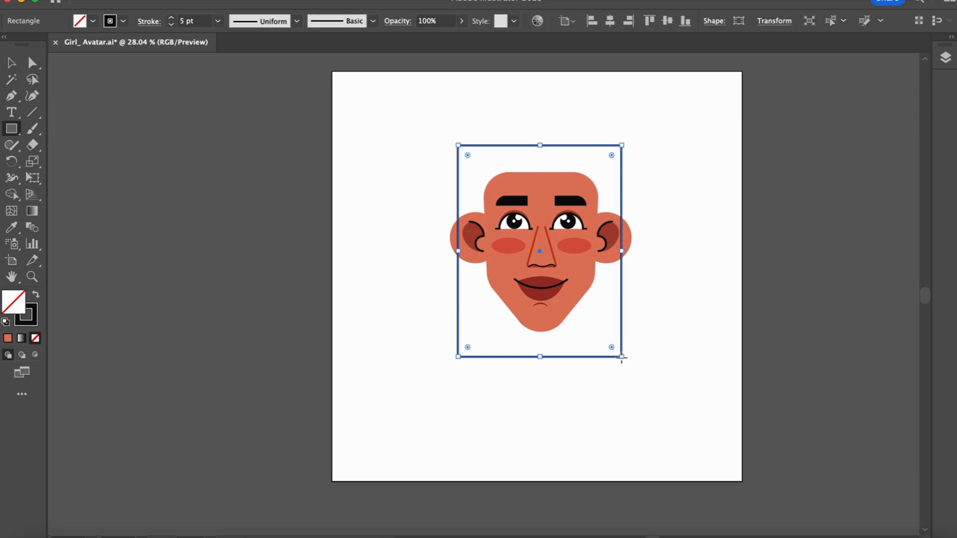
click(36, 294)
key(v)
key(super+shift+bracketleft)
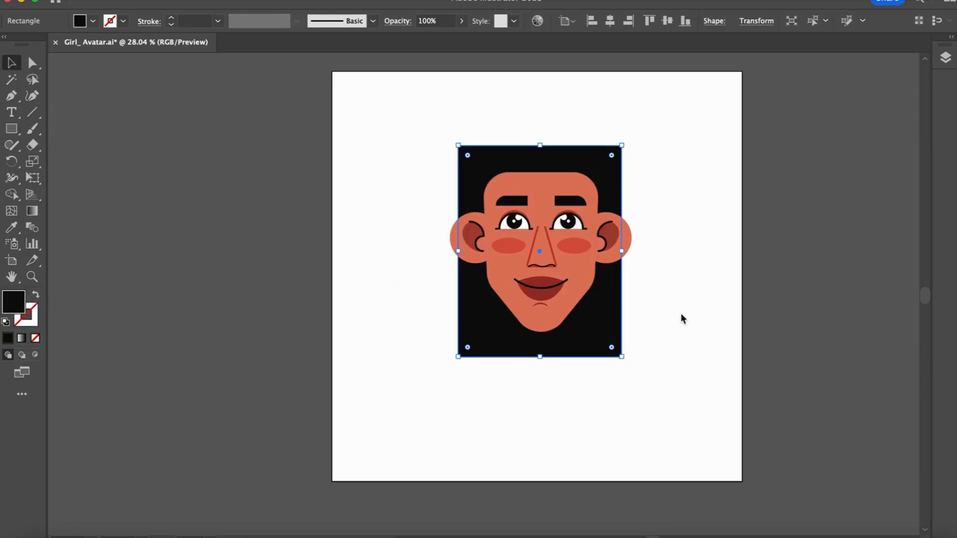
Move the black hair rectangle upward so it extends further above the head.
click(681, 318)
click(578, 339)
scroll(592, 329, up, 2)
drag(593, 328, 596, 323)
Round the two top corners of the hair rectangle by about 160 px.
key(a)
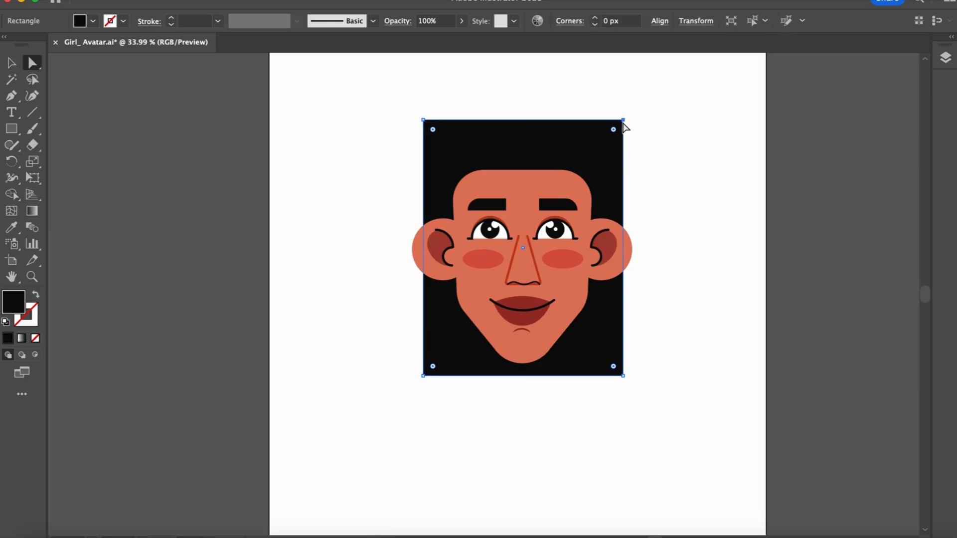
click(623, 119)
drag(612, 131, 581, 220)
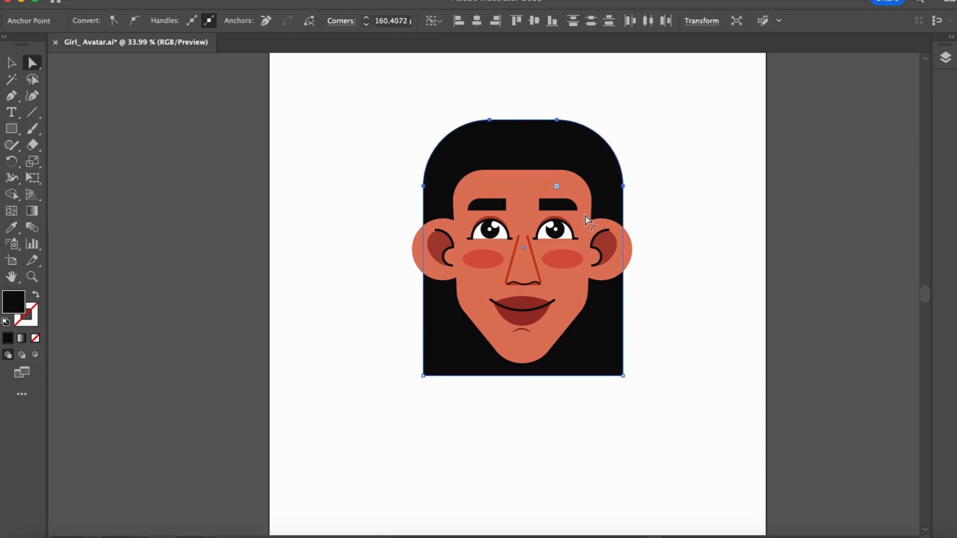
Draw a wide black rectangle across the top of the forehead as a straight fringe.
key(v)
scroll(613, 188, up, 1)
click(661, 192)
scroll(554, 199, up, 3)
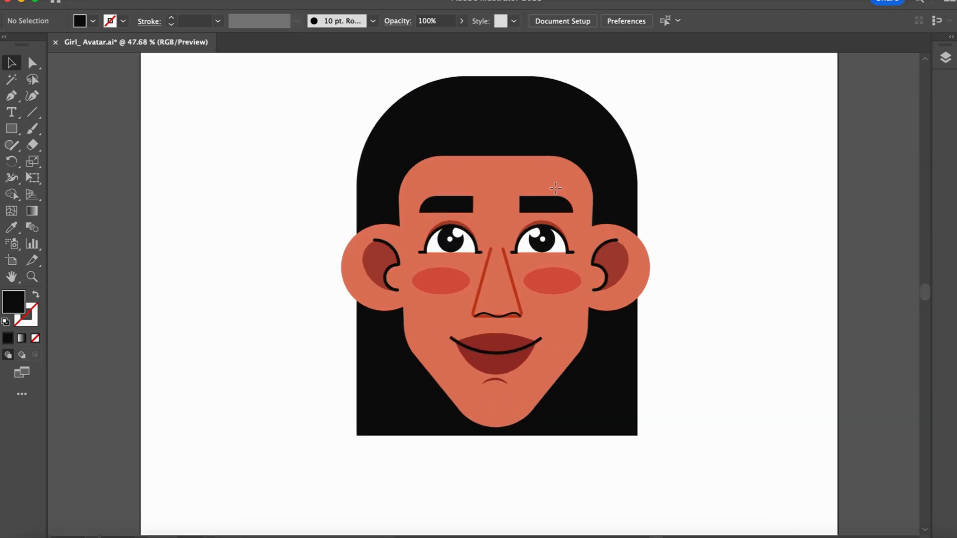
key(m)
drag(433, 143, 569, 189)
key(v)
click(662, 199)
click(526, 185)
Place a copy of the face shape slightly to the left and select it together with an unshifted face shape.
scroll(530, 180, down, 3)
click(566, 208)
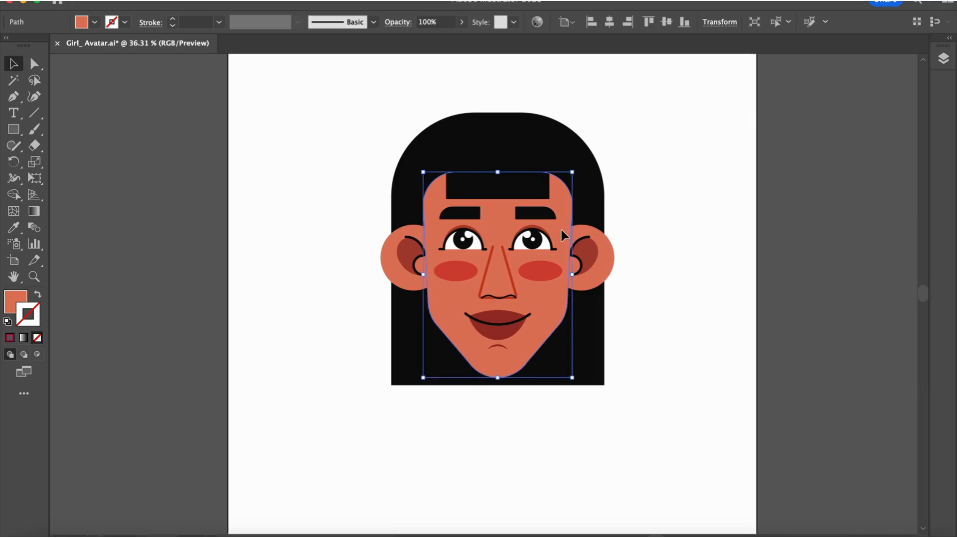
drag(561, 229, 550, 230)
key(Left)
key(Left)
key(Left)
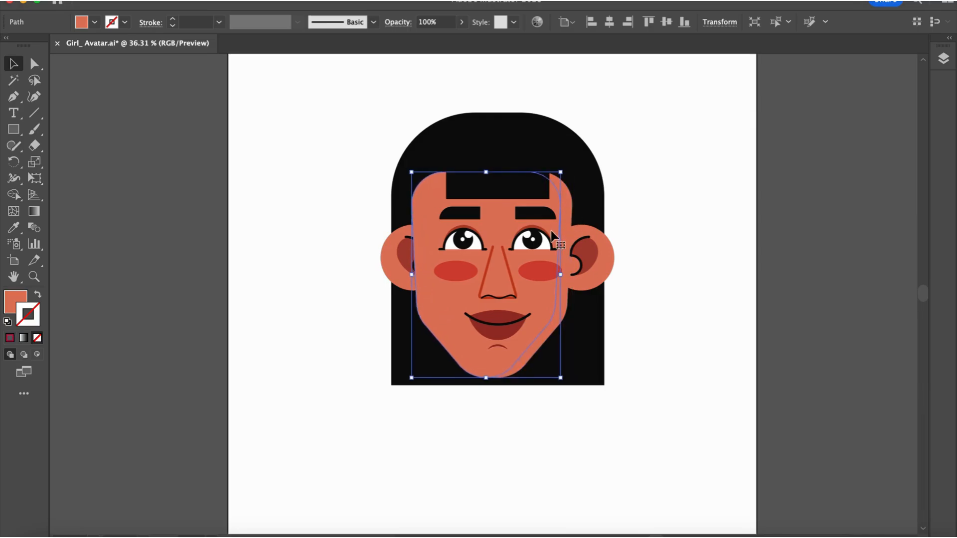
key(Right)
shift+click(569, 311)
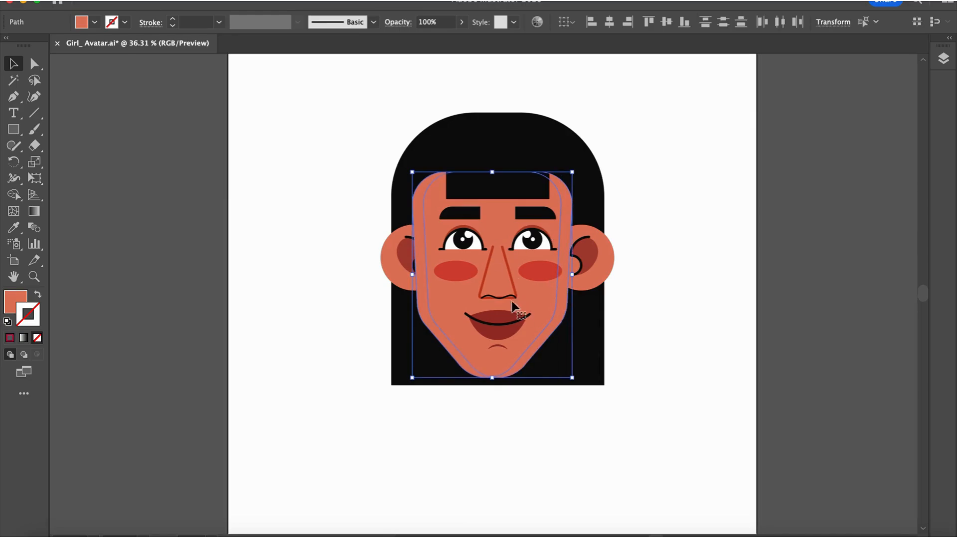
Remove the overlapping middle of the two selected face shapes with the Shape Builder, leaving a thin sliver along each side.
key(shift+m)
alt+click(508, 302)
key(v)
click(629, 409)
click(563, 312)
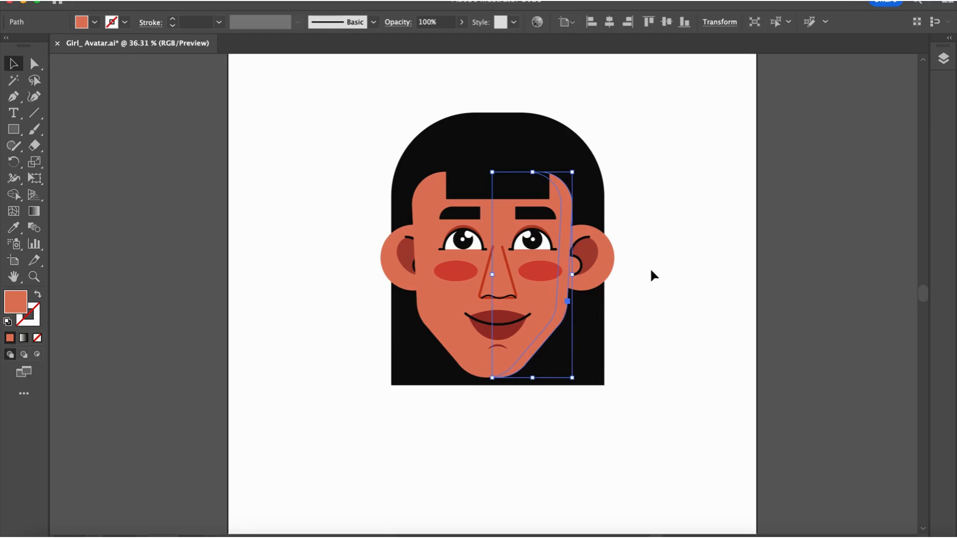
Fill the right face sliver with white and lower its opacity to make a soft highlight.
key(i)
click(659, 269)
key(v)
click(663, 228)
click(562, 308)
scroll(562, 308, up, 3)
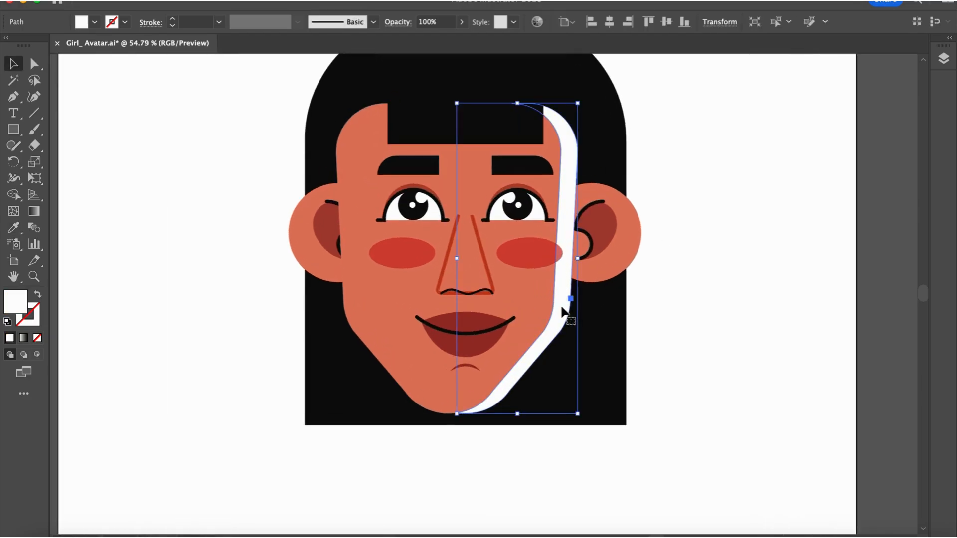
click(460, 22)
drag(441, 40, 423, 40)
click(686, 128)
Fill the left face sliver with the dark red of the mouth at 42% opacity as a shadow.
click(347, 232)
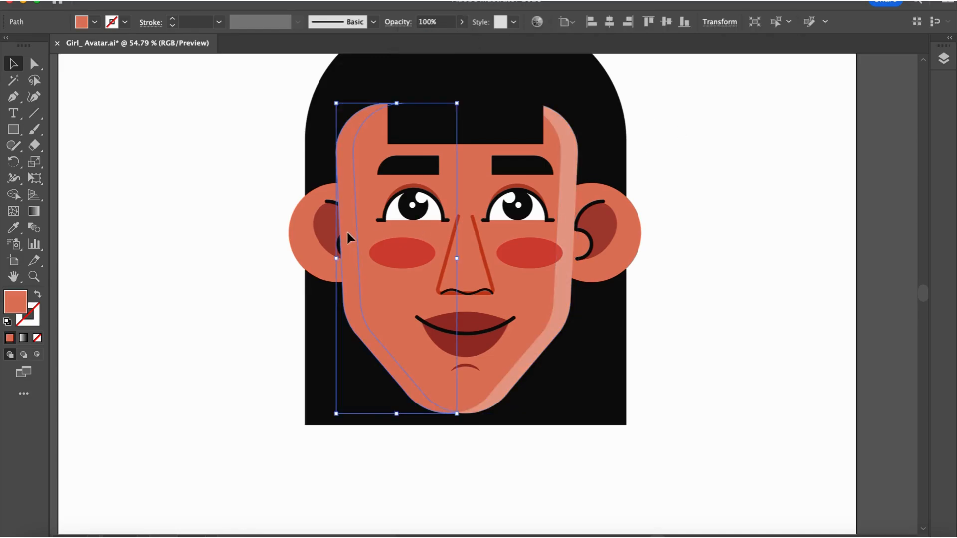
drag(346, 230, 365, 231)
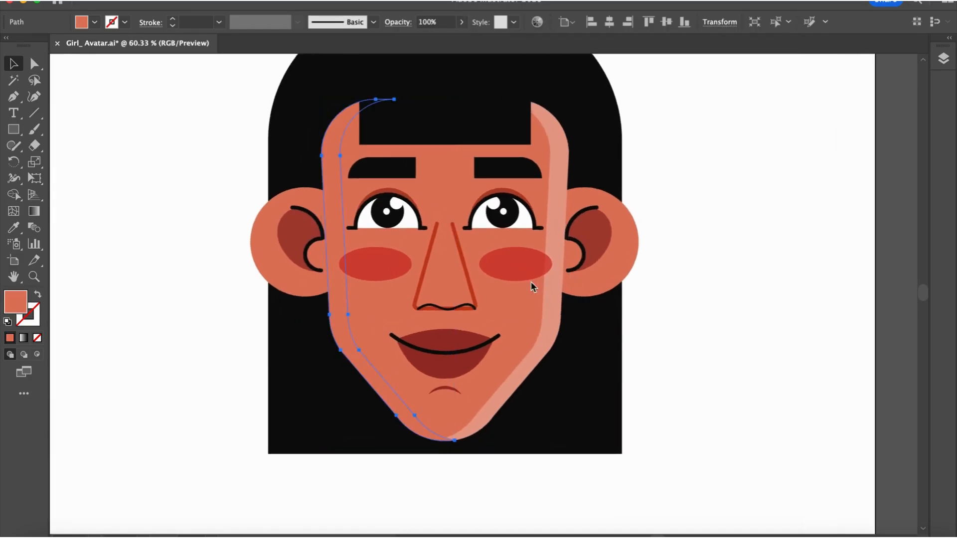
key(i)
click(473, 331)
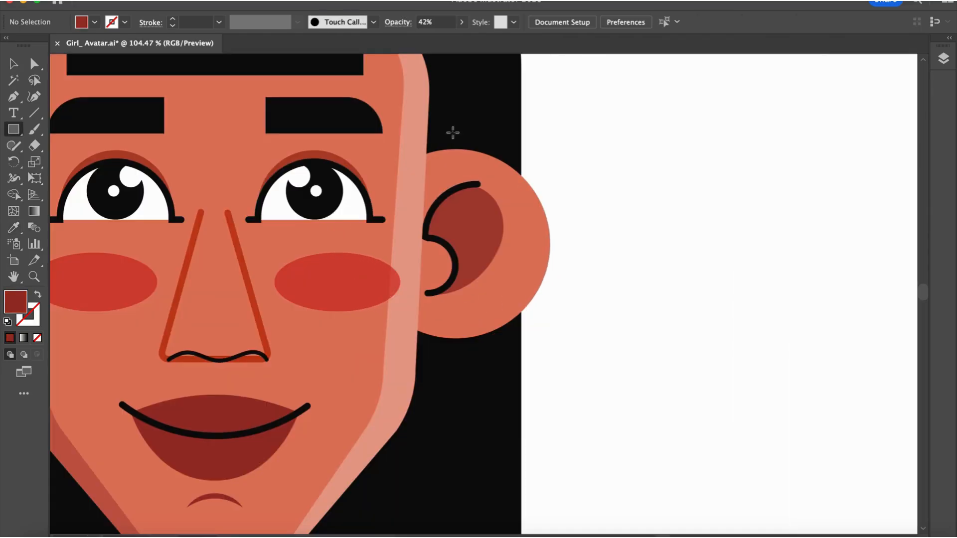
Draw a closed five-point dark red shape with the Pen tool over the inner part of the right ear.
key(p)
click(446, 136)
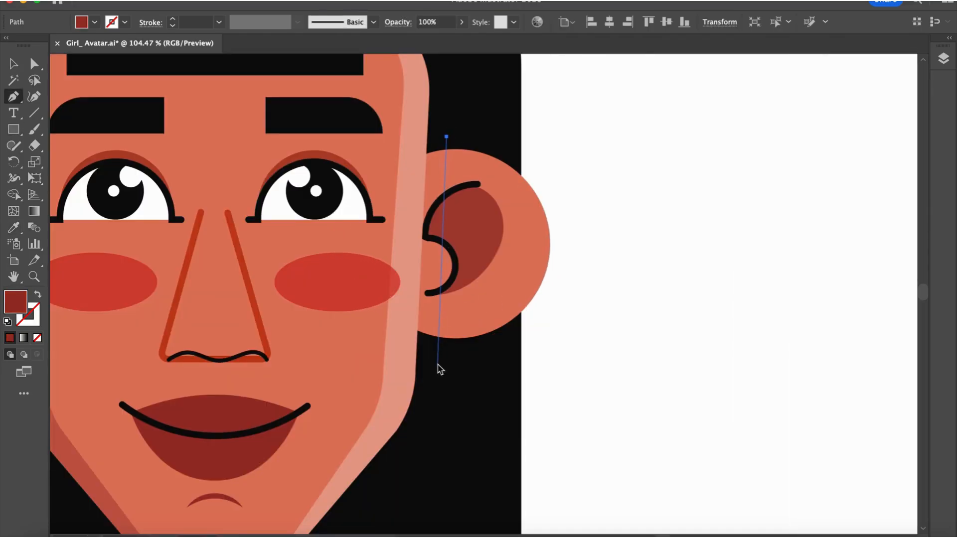
click(438, 364)
click(378, 342)
click(365, 187)
click(412, 136)
click(445, 136)
key(v)
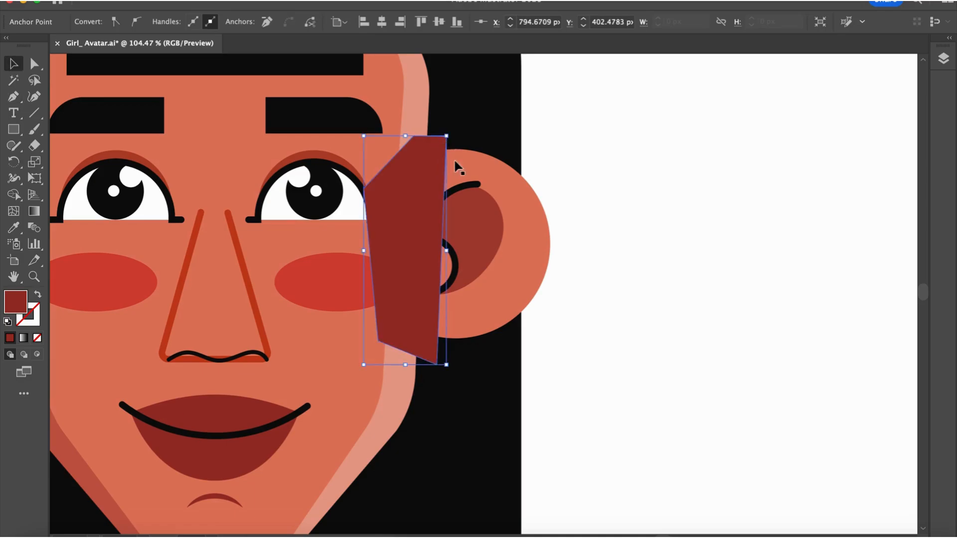
Split the dark red shape along the ear outline with the Shape Builder and delete the pieces outside the ear.
shift+click(504, 195)
key(shift+m)
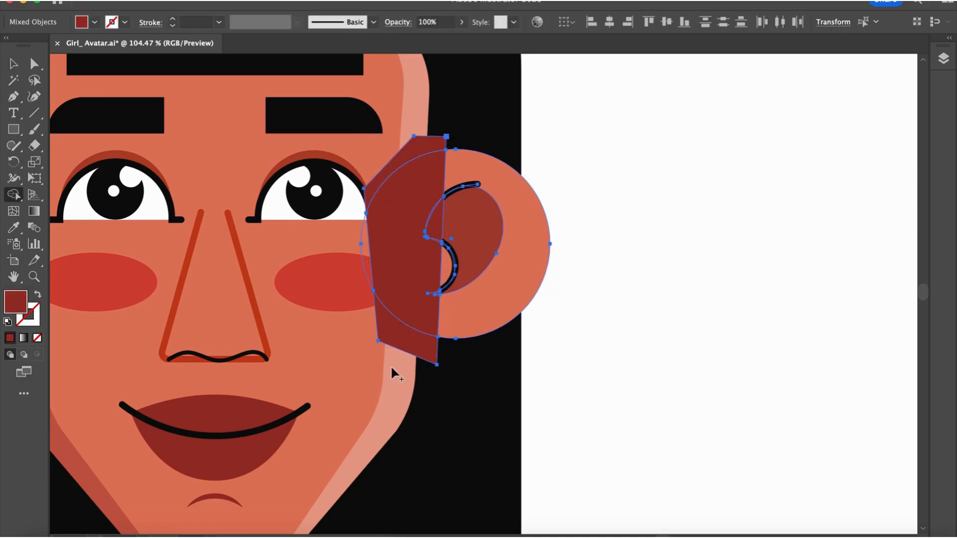
key(v)
click(486, 352)
click(424, 140)
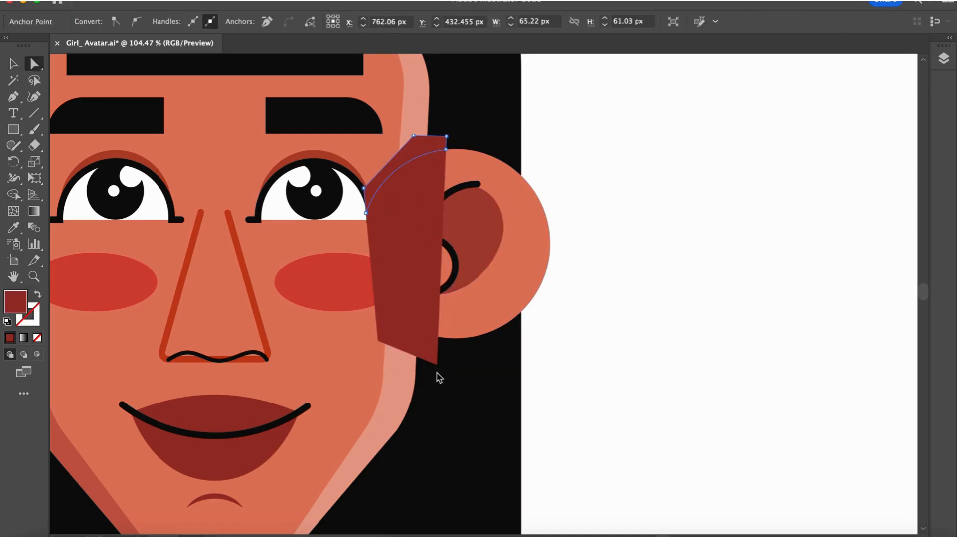
shift+click(436, 364)
key(Delete)
key(Delete)
Arrange the ear shadow behind the face but above the ear, darken its red fill and set its opacity to 36%.
key(v)
click(424, 308)
key(ctrl+shift+bracketleft)
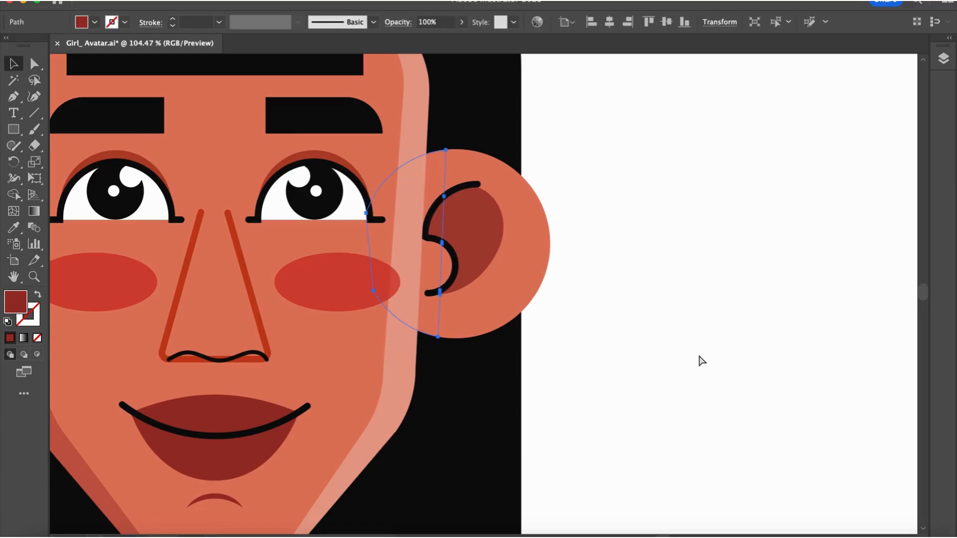
key(ctrl+bracketright)
click(462, 22)
drag(461, 39, 435, 40)
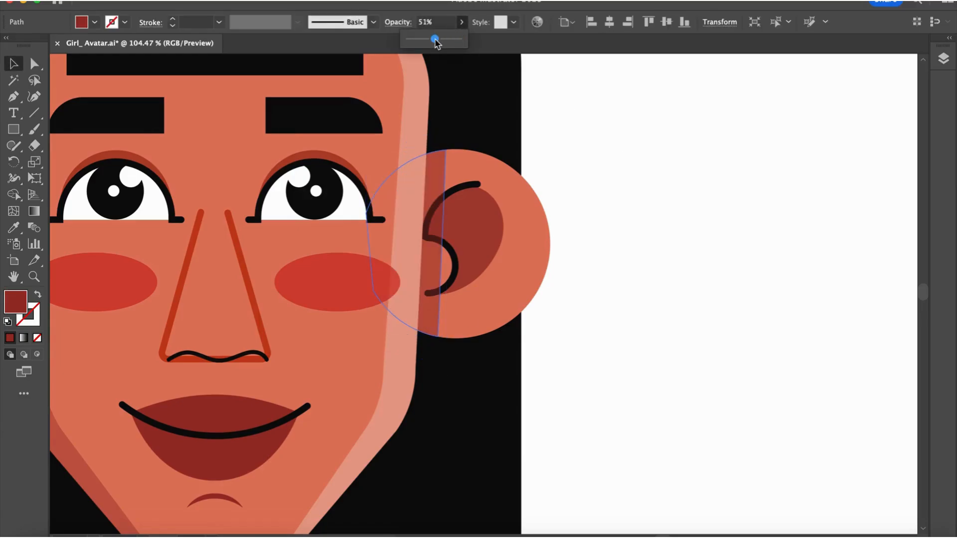
double_click(15, 302)
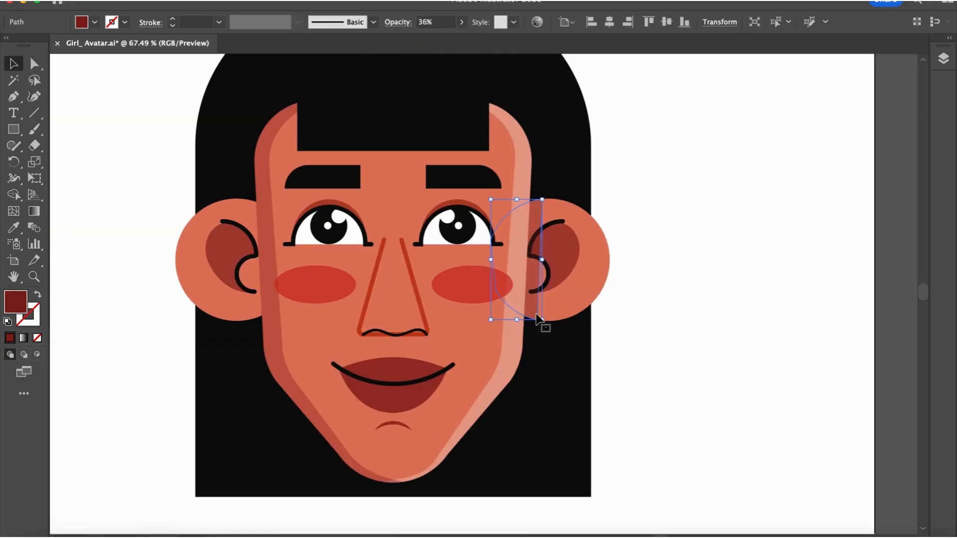
Reflect a copy of the ear shadow and place it on the left ear.
right_click(536, 344)
mouse_move(568, 455)
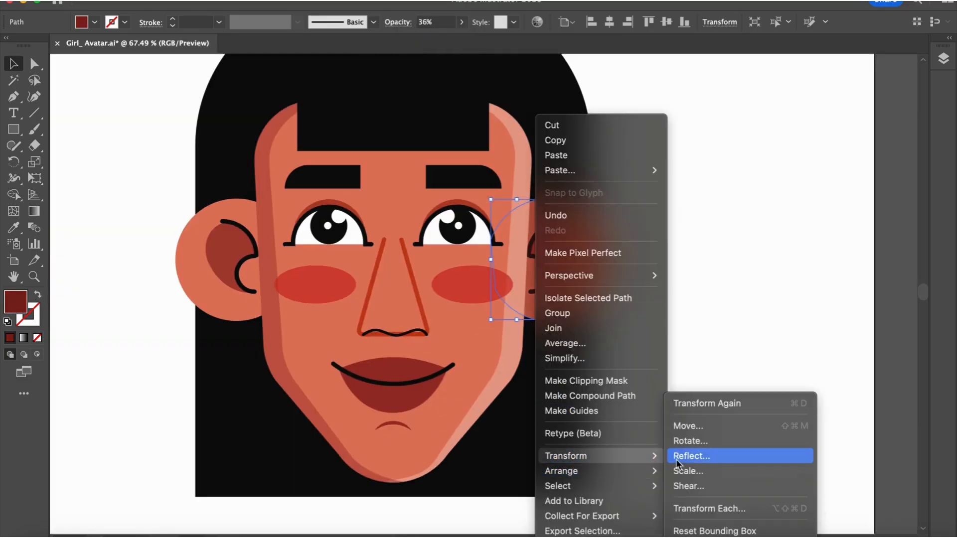
click(690, 453)
click(466, 482)
drag(533, 279, 280, 277)
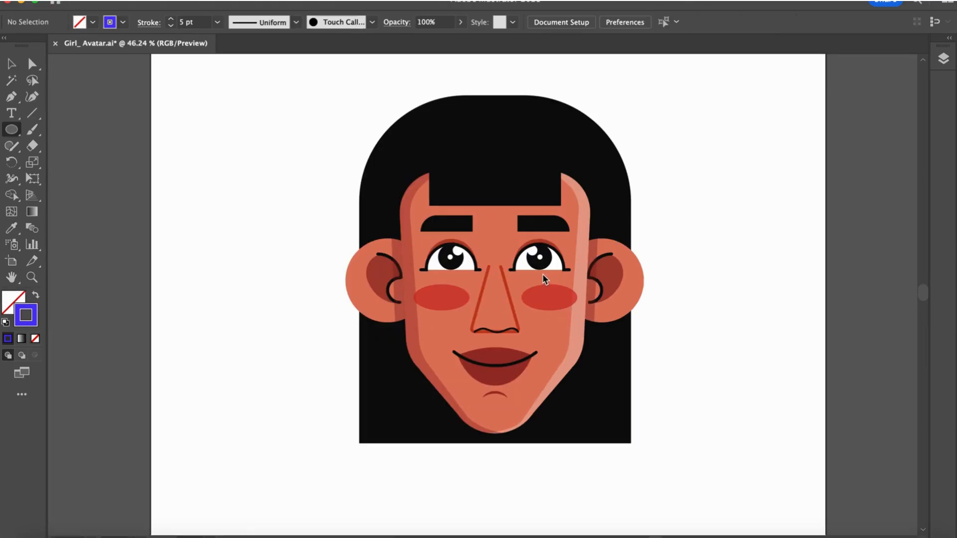
Draw an unfilled circle about 166 px wide around the right eye with a 7 pt blue stroke.
drag(545, 277, 568, 313)
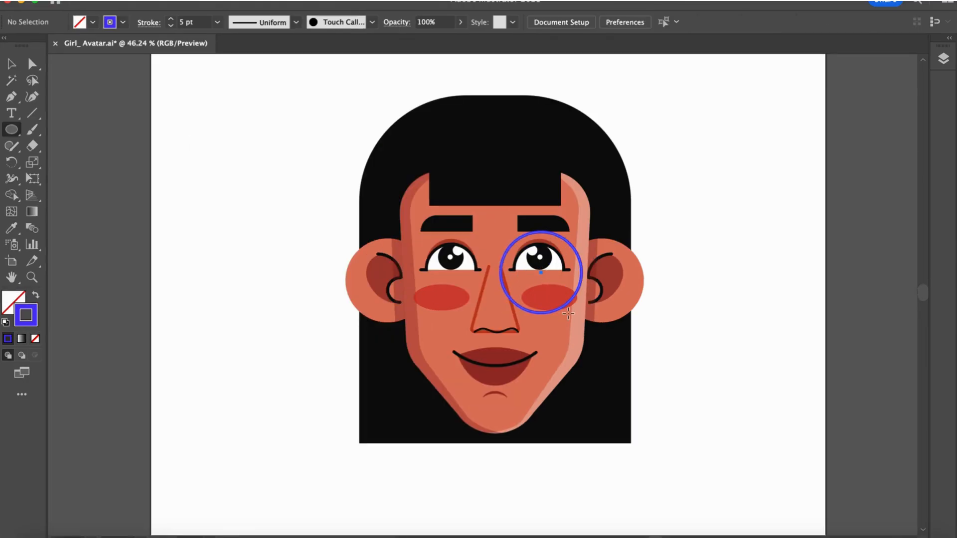
drag(551, 265, 604, 319)
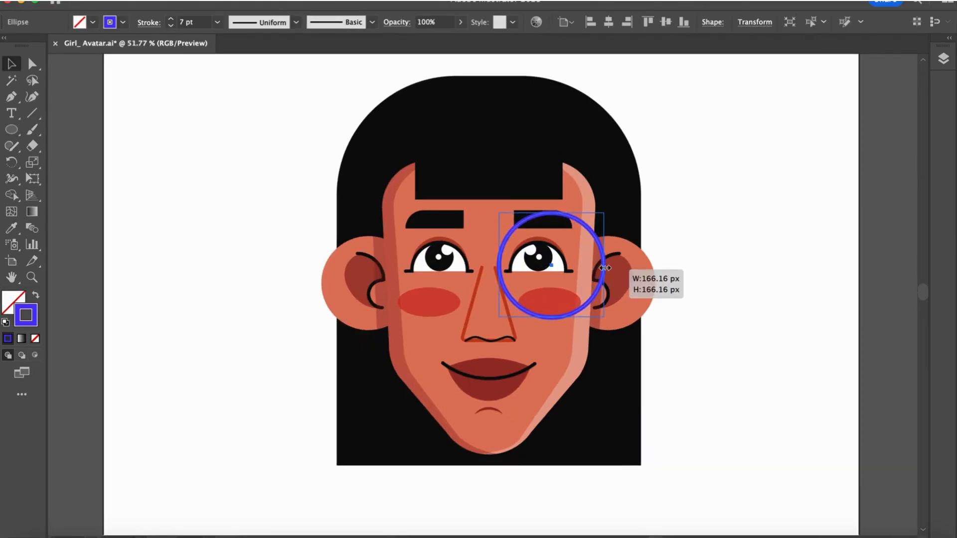
key(v)
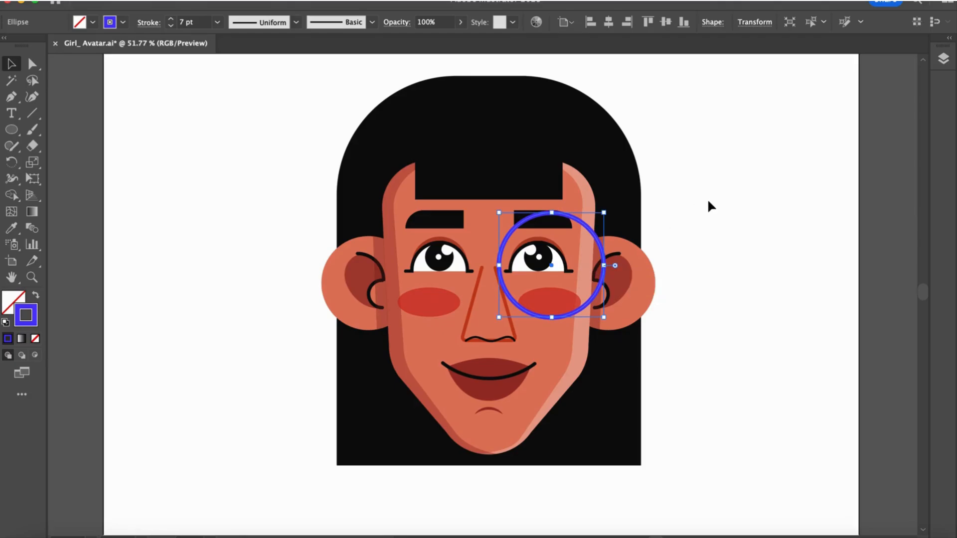
click(708, 208)
Duplicate the blue circle and position the copy around the left eye.
click(583, 308)
drag(550, 265, 424, 271)
key(Right)
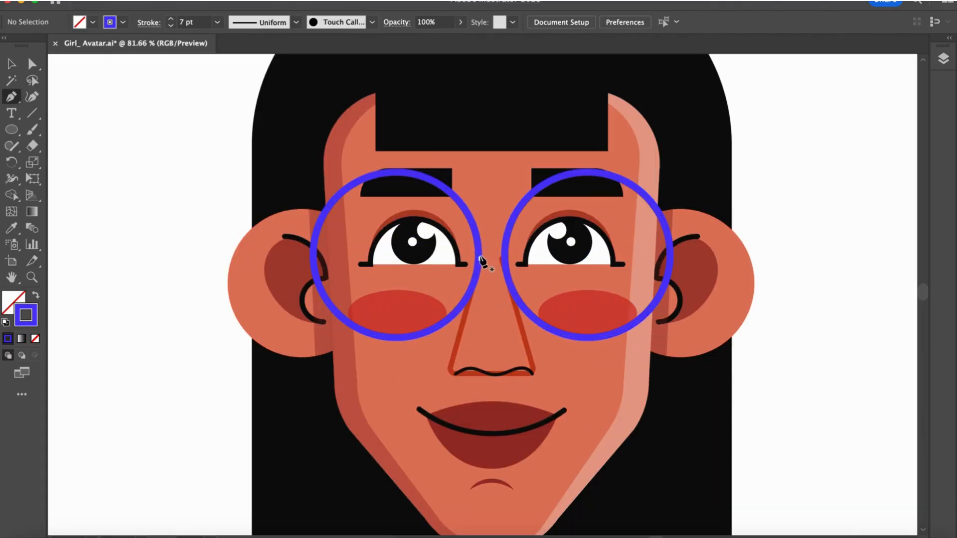
Draw a short curved bridge joining the two blue circles above the nose with the Pen tool.
click(477, 254)
drag(504, 254, 518, 267)
scroll(518, 267, down, 2)
key(v)
click(812, 351)
Draw a short slanted line at the upper outer edge of each blue circle as the glasses' temples.
key(p)
scroll(627, 235, up, 2)
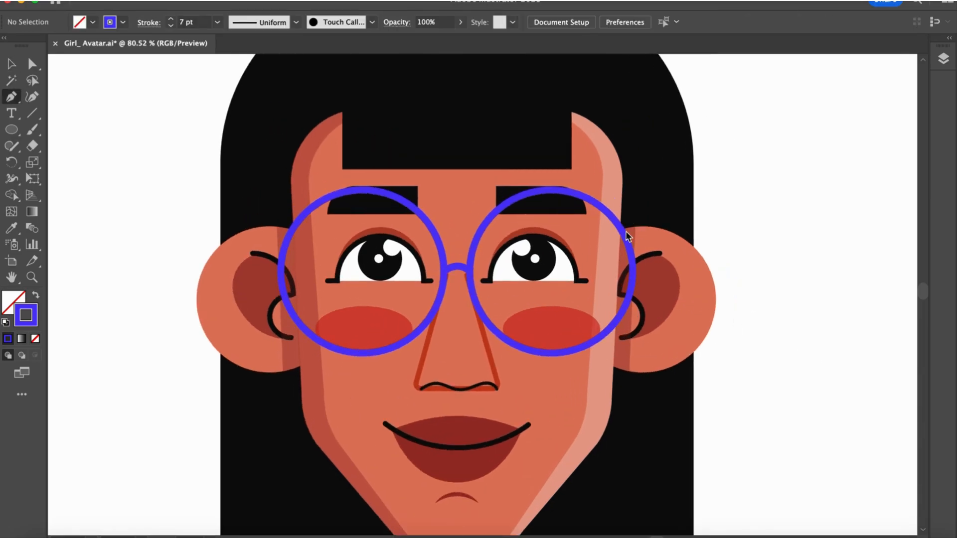
click(625, 236)
click(636, 225)
scroll(636, 224, down, 3)
scroll(414, 228, up, 2)
click(400, 229)
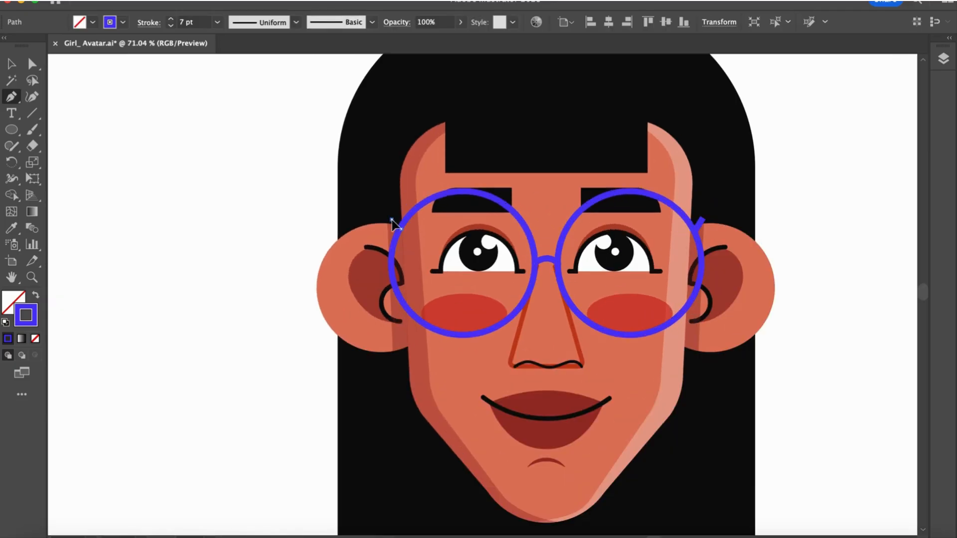
click(391, 220)
scroll(393, 220, down, 3)
key(v)
Create slightly smaller copies of both lens circles, about 162 px wide, with a near-black #010005 stroke.
scroll(679, 204, down, 2)
click(620, 218)
shift+click(529, 250)
drag(628, 288, 626, 284)
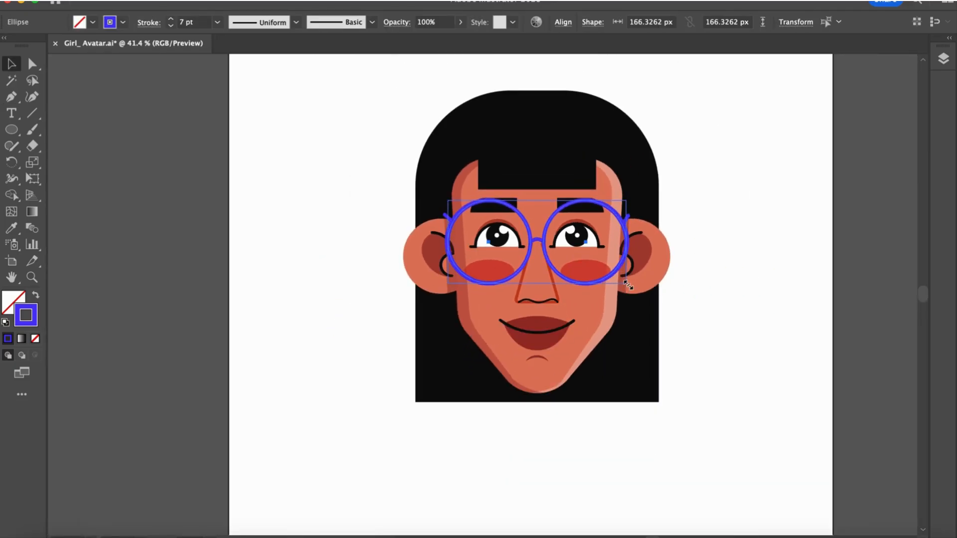
double_click(27, 318)
text(000000)
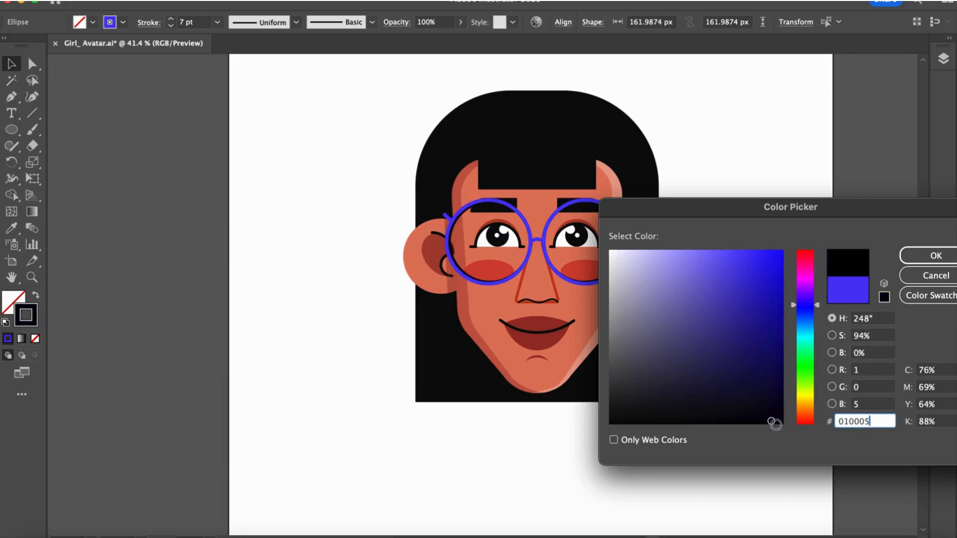
click(923, 254)
Fill the 166 px lens circles with dark blue #0c007c without a stroke and set their opacity to 16%.
scroll(742, 265, up, 1)
scroll(736, 274, up, 4)
click(36, 296)
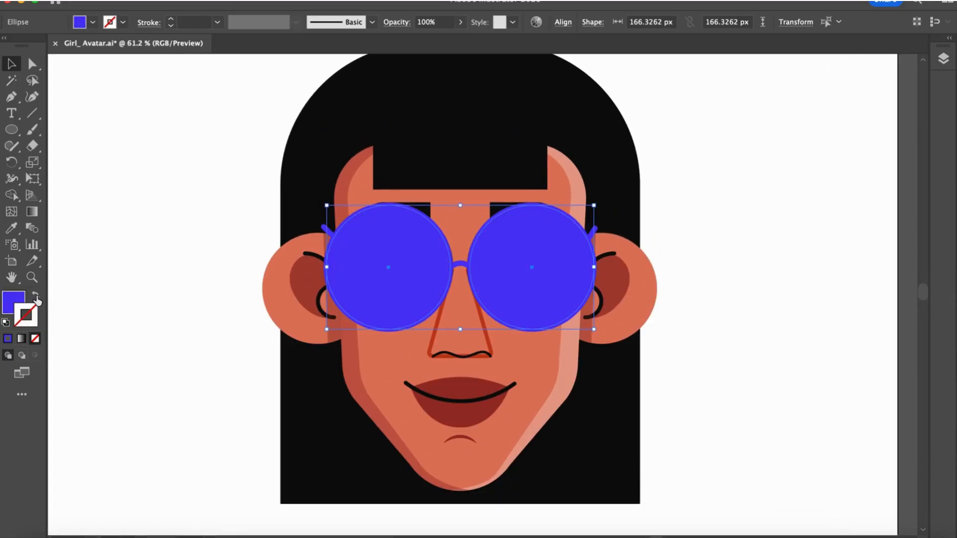
double_click(14, 302)
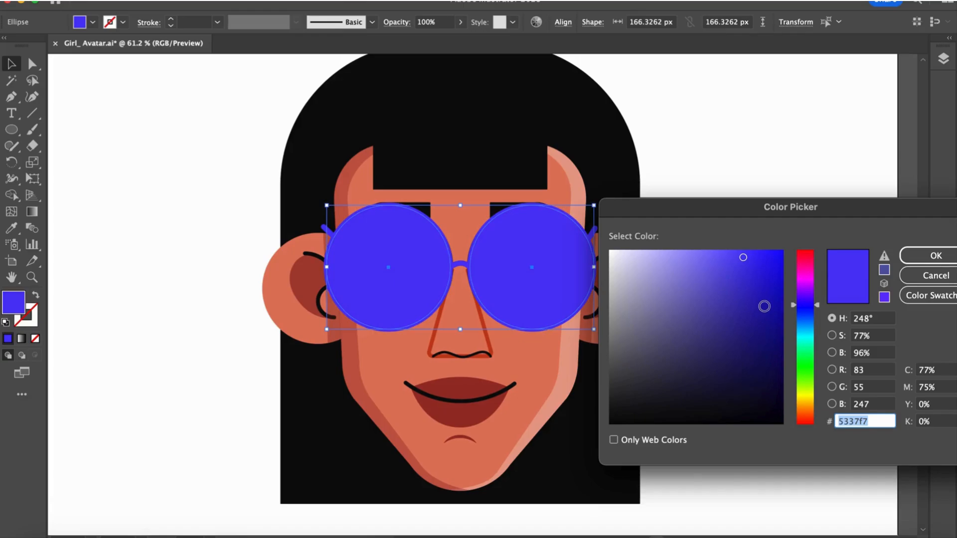
drag(763, 306, 782, 338)
click(935, 255)
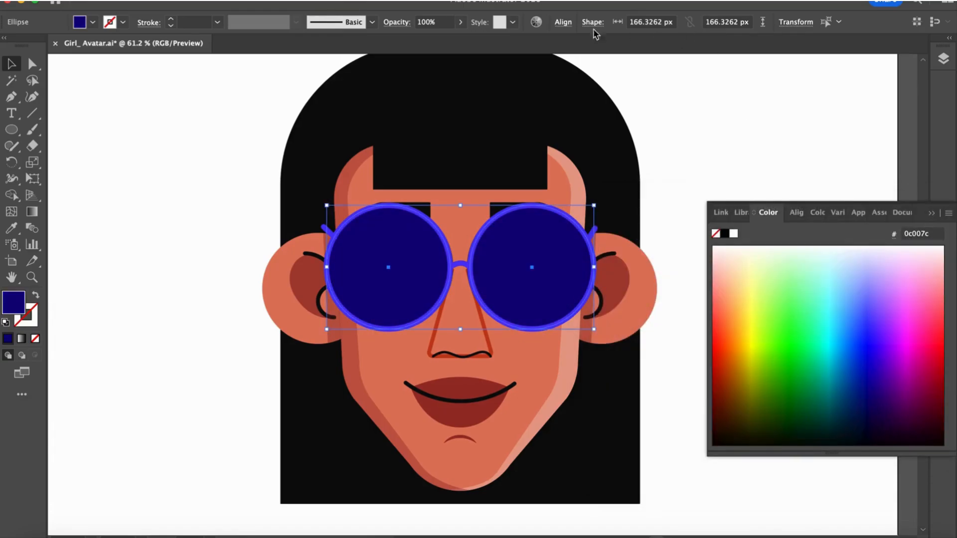
click(460, 22)
drag(433, 40, 423, 40)
click(691, 133)
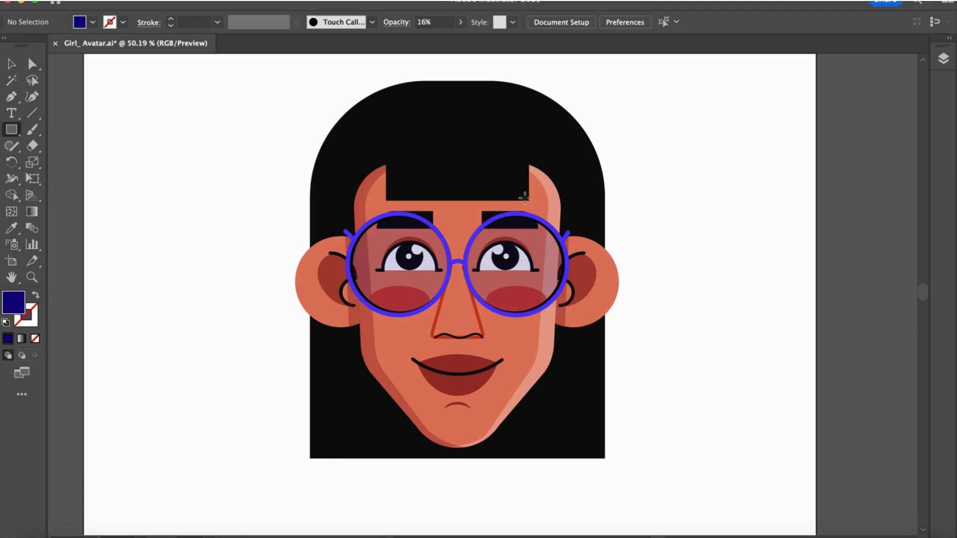
Draw two tall parallel dark blue rectangles over the right lens and tilt them diagonally.
drag(517, 192, 547, 348)
key(v)
alt+shift+drag(536, 277, 512, 271)
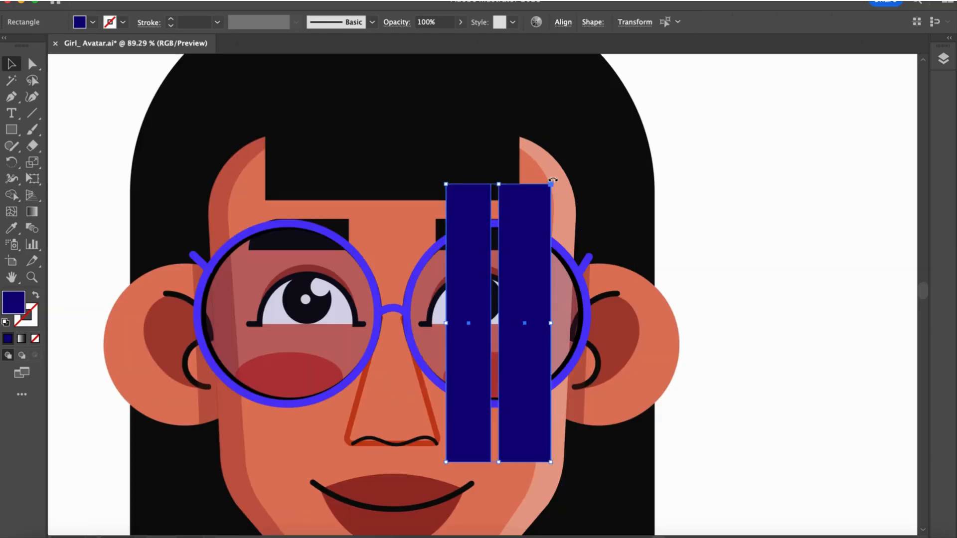
drag(552, 182, 632, 227)
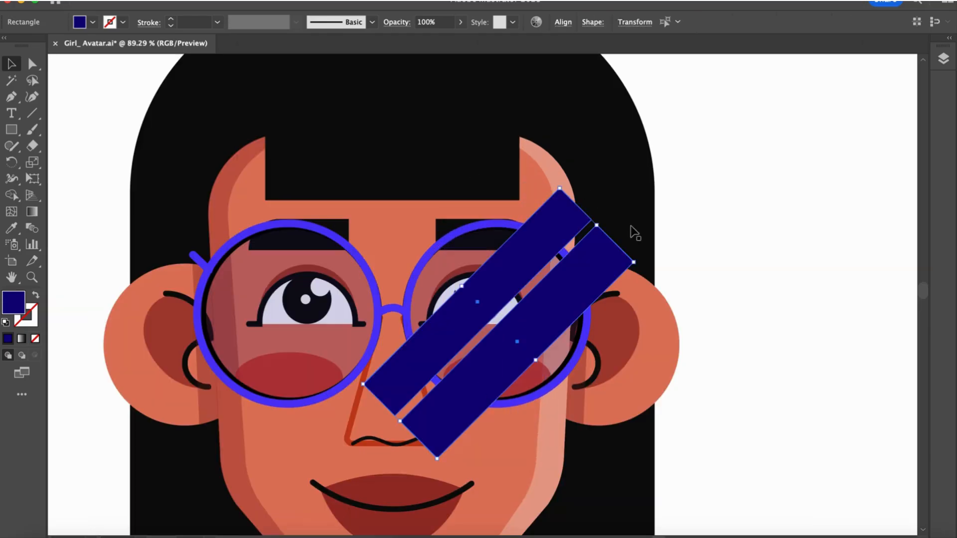
Narrow the upper-left diagonal stripe and trim both stripes to the outline of the right lens.
drag(555, 305, 553, 280)
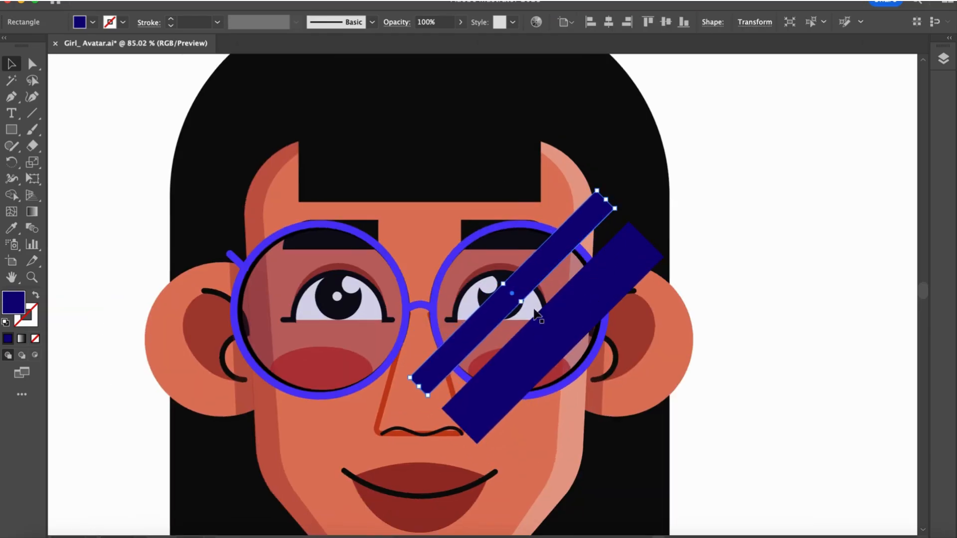
click(558, 330)
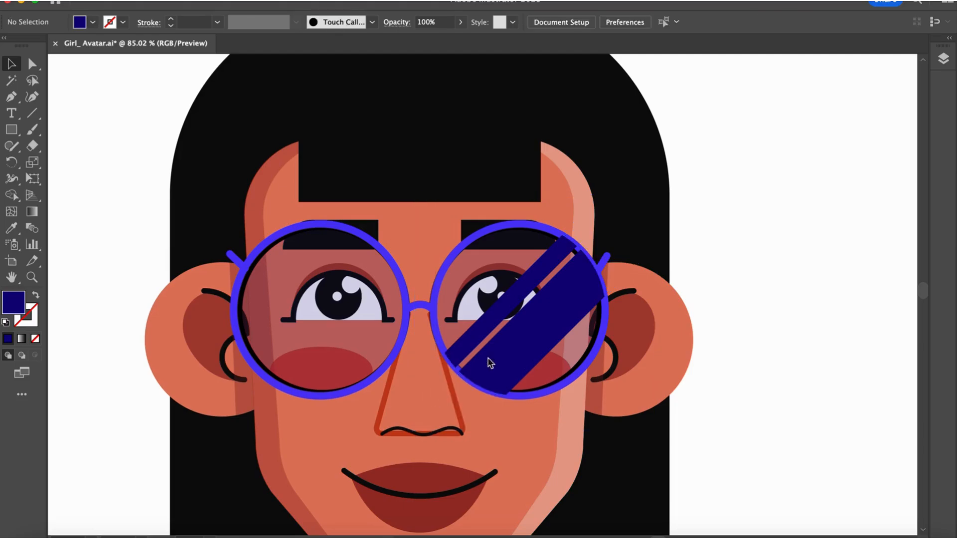
Move both trimmed stripes three levels backward in the stacking order.
click(491, 327)
shift+click(491, 322)
key(super+[)
key(super+[)
key(super+[)
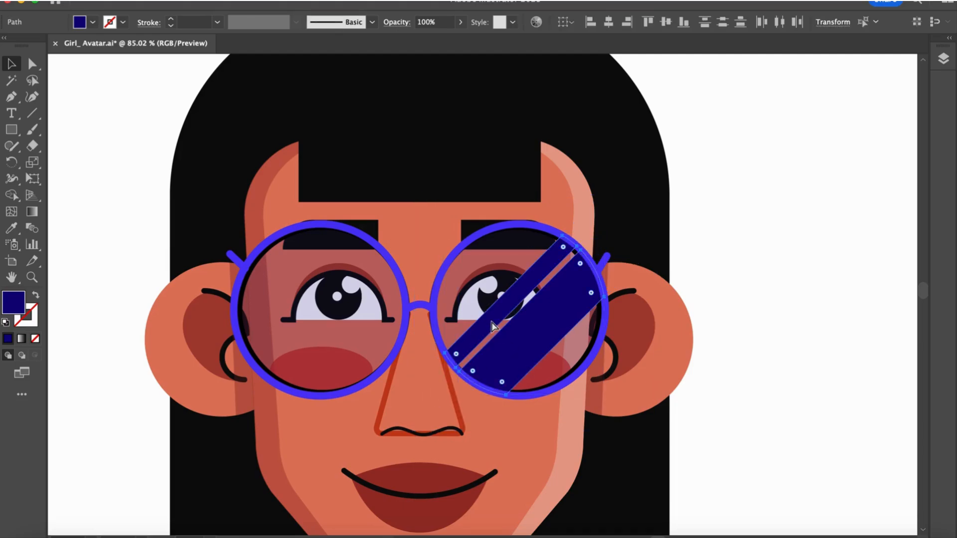
Set the opacity of the two diagonal stripes on the right lens to 26%.
scroll(491, 322, down, 3)
click(460, 22)
drag(460, 39, 423, 40)
scroll(688, 217, down, 3)
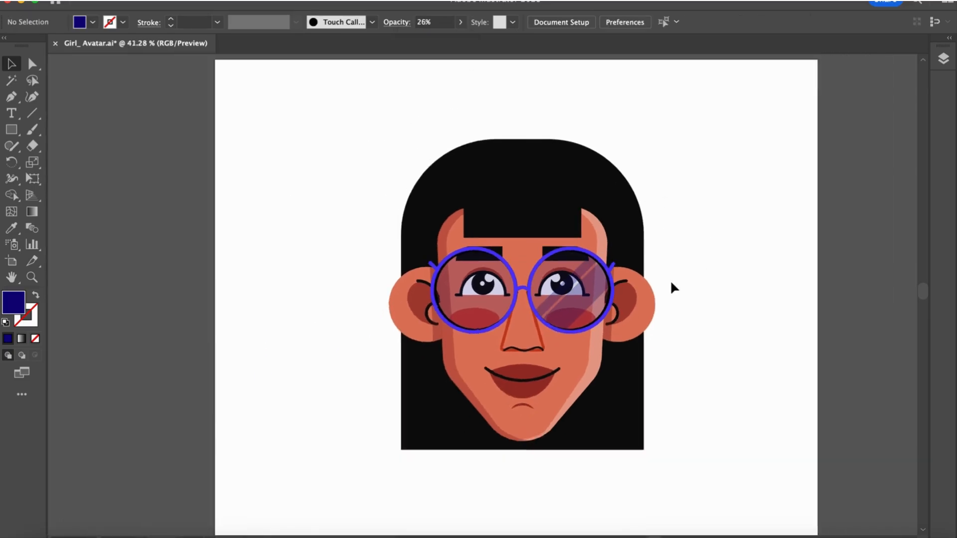
Recolor both lens stripes white by sampling the white background.
scroll(571, 249, up, 5)
shift+click(571, 250)
scroll(571, 250, down, 3)
key(i)
click(786, 218)
key(v)
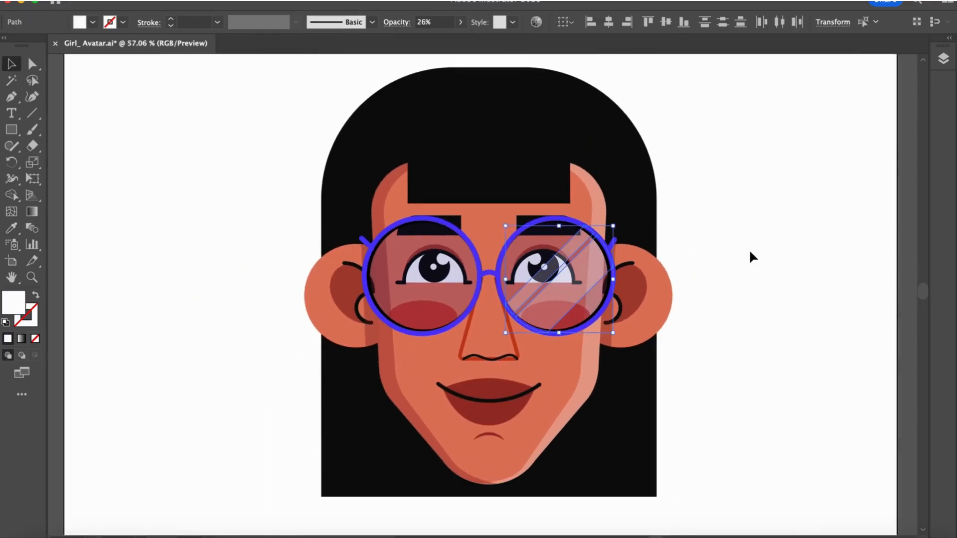
Duplicate both white reflection stripes onto the left lens of the glasses.
click(748, 249)
scroll(748, 249, down, 2)
click(591, 263)
shift+click(504, 283)
drag(504, 283, 368, 279)
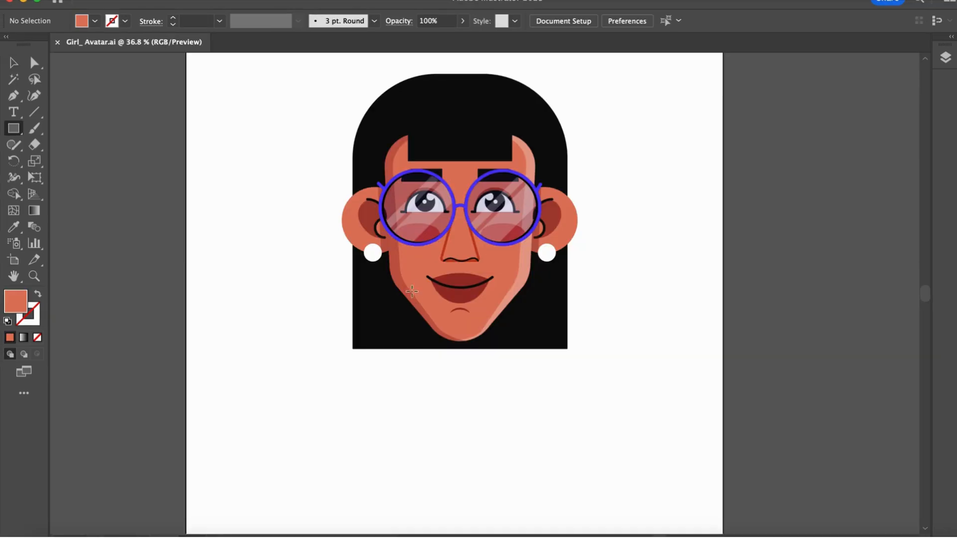
Draw an orange rectangle for the neck below the mouth and arrange it behind the face but above the hair.
drag(410, 288, 506, 398)
key(v)
drag(476, 348, 474, 348)
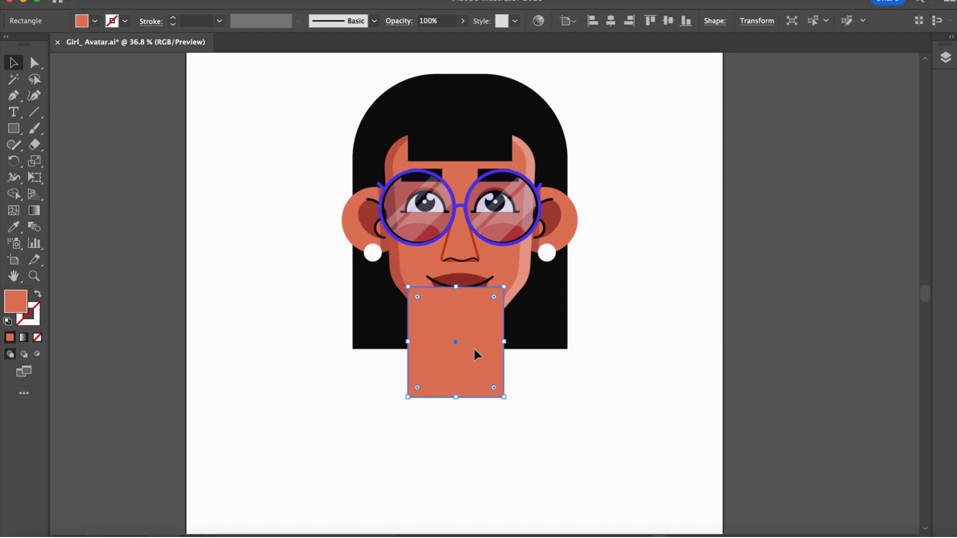
key(shift+super+[)
key(super+])
key(shift+super+a)
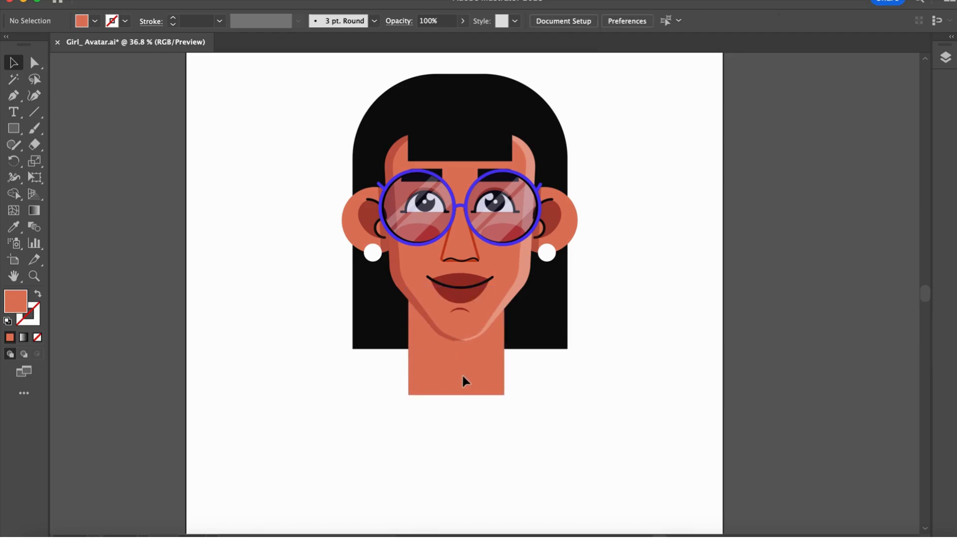
Nudge the neck rectangle five small steps to the right to center it under the face.
click(462, 384)
scroll(497, 286, up, 2)
key(Right)
key(Right)
key(Right)
key(Right)
key(Right)
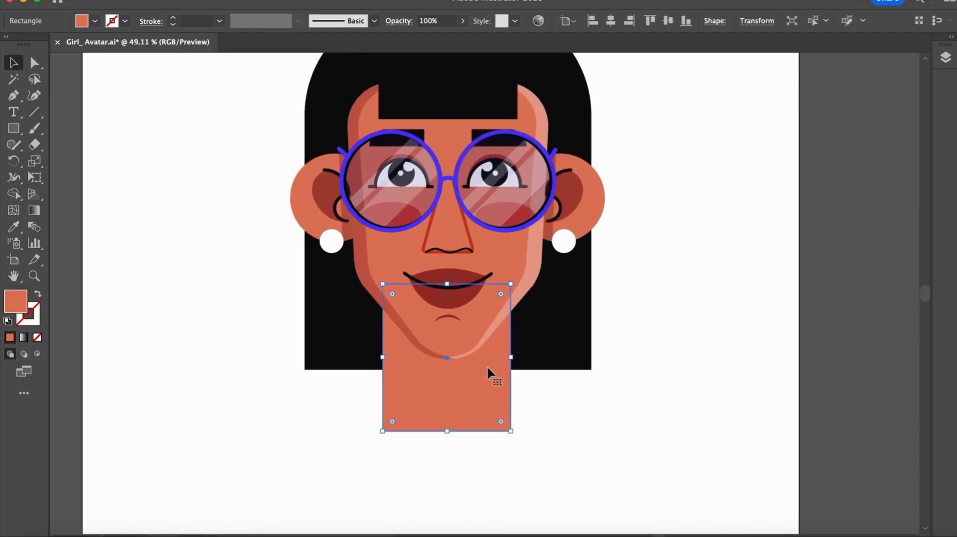
Widen the neck rectangle slightly on both sides and fill it with a darker reddish orange.
scroll(508, 398, down, 1)
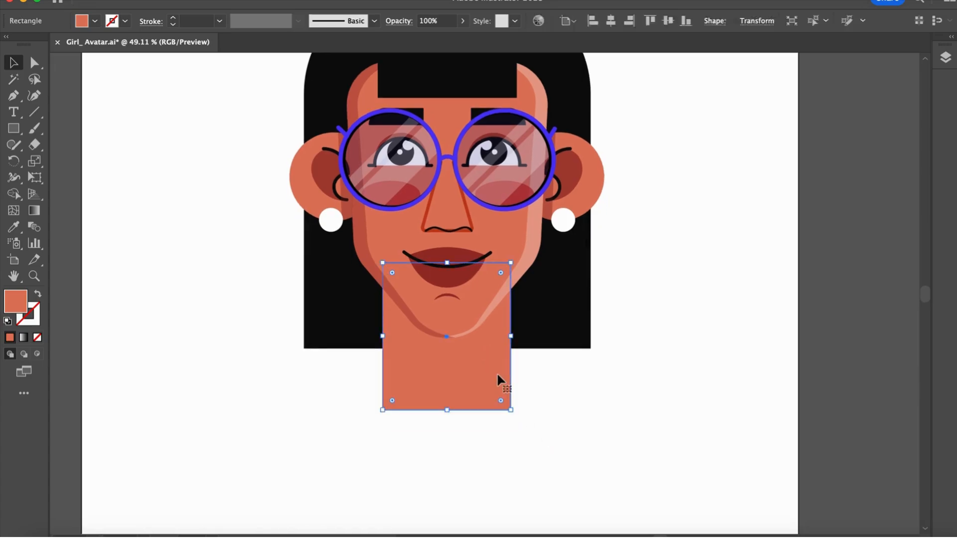
drag(382, 336, 379, 336)
double_click(21, 307)
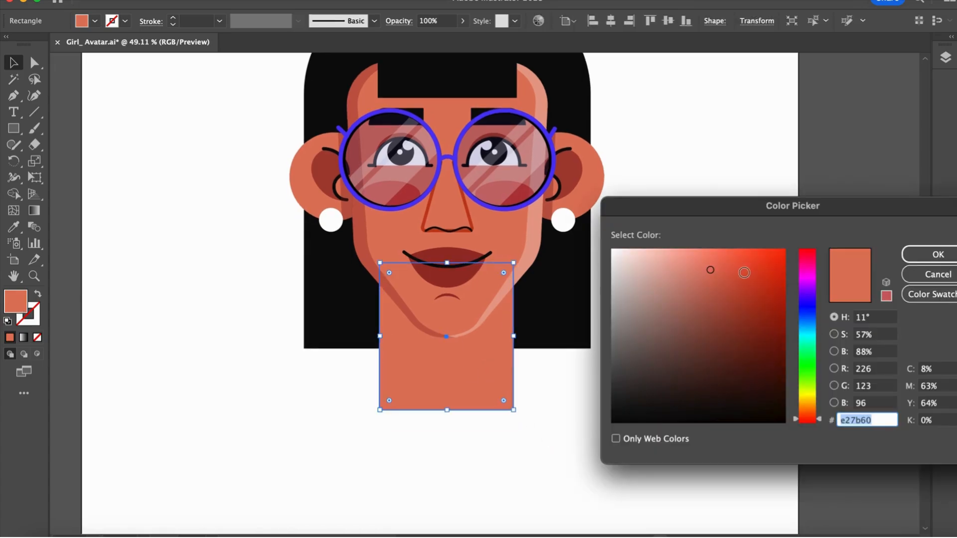
click(722, 280)
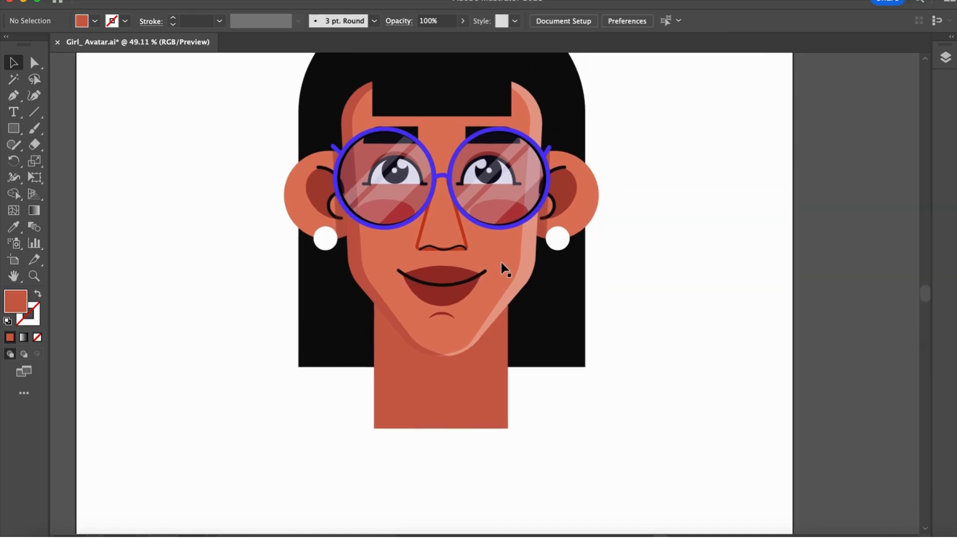
Paste a copy of the face shape directly behind it and shift the copy four large nudges downward.
click(504, 269)
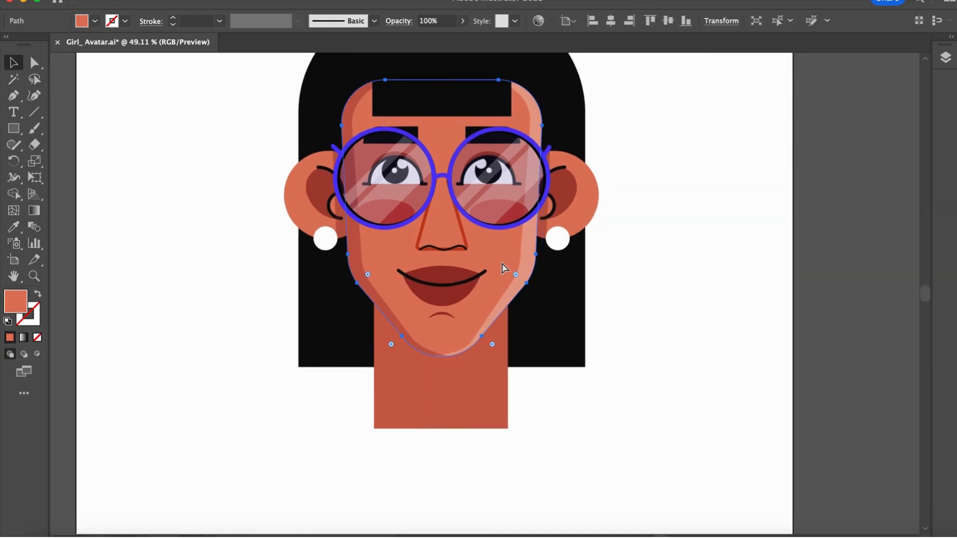
key(super+c)
key(super+b)
key(shift+Down)
key(shift+Down)
key(shift+Down)
key(shift+Down)
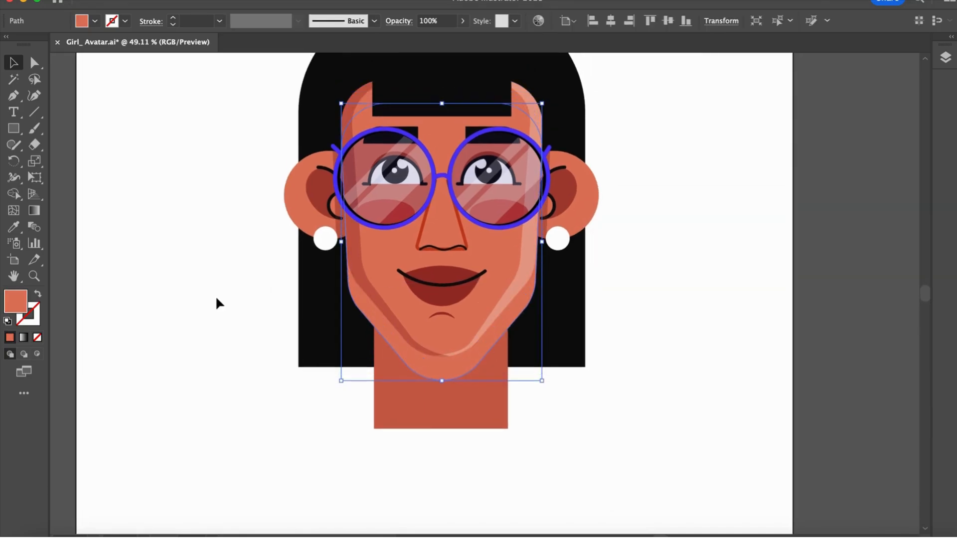
Fill the face copy with black #000000 as a chin shadow and stretch its top edge upward.
double_click(15, 306)
text(000000)
key(Return)
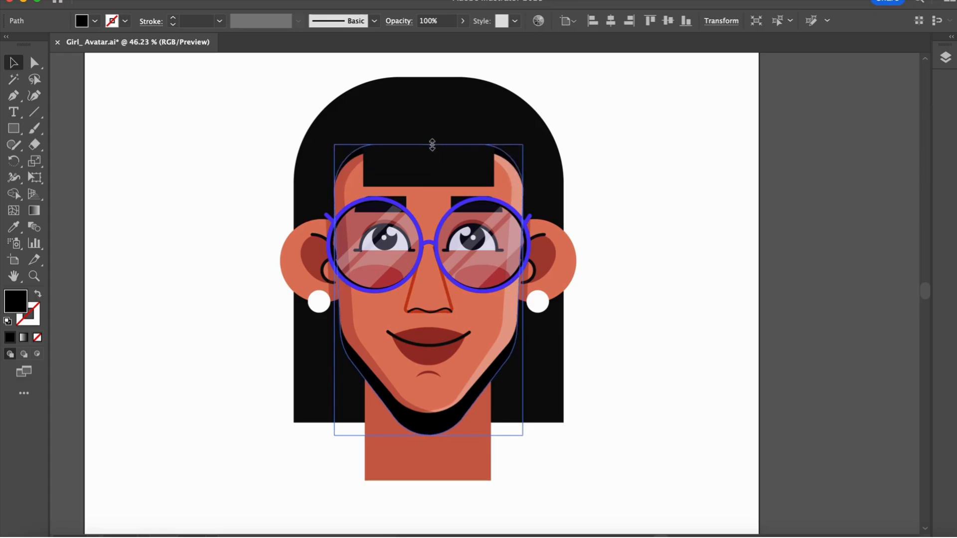
drag(438, 103, 438, 87)
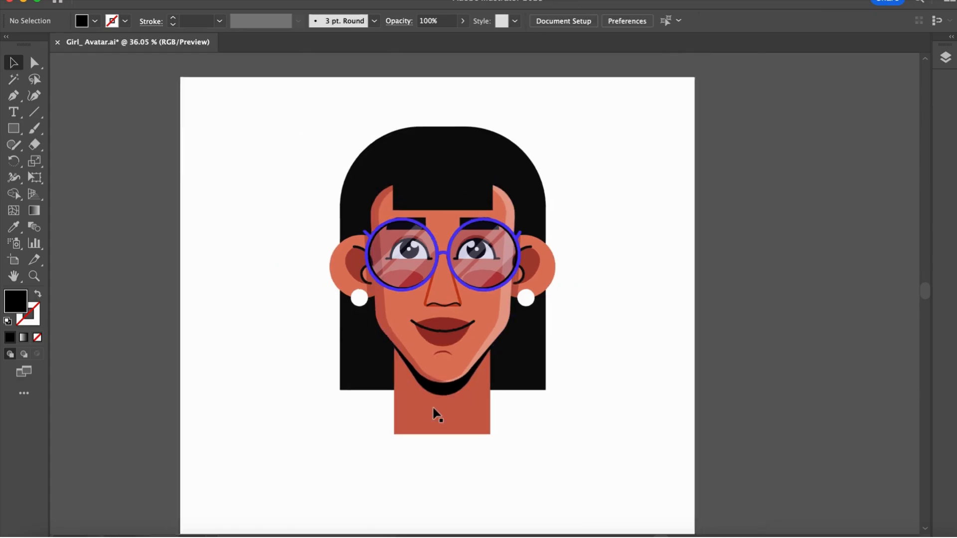
Fully round the two bottom corners of the neck rectangle.
scroll(435, 414, down, 1)
click(441, 426)
key(a)
click(485, 431)
shift+click(397, 432)
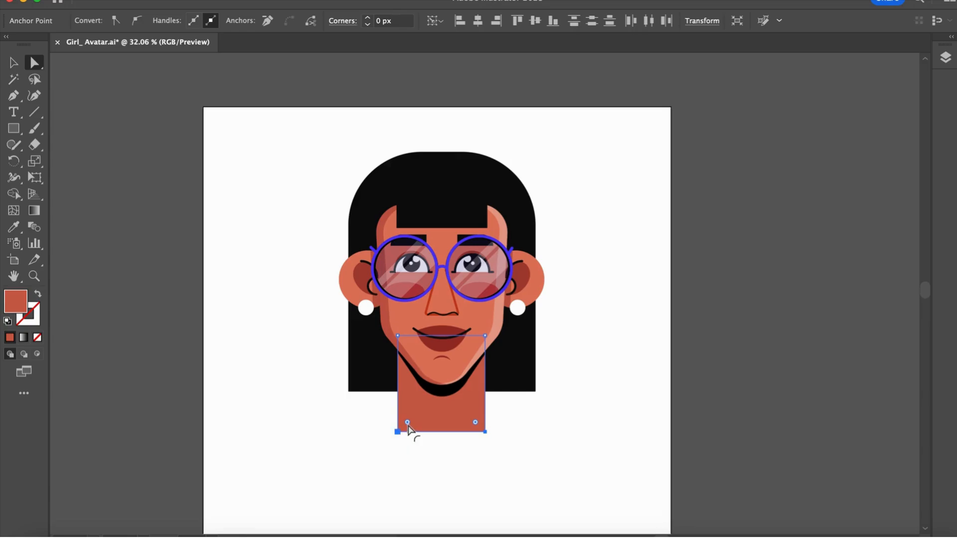
drag(408, 422, 427, 384)
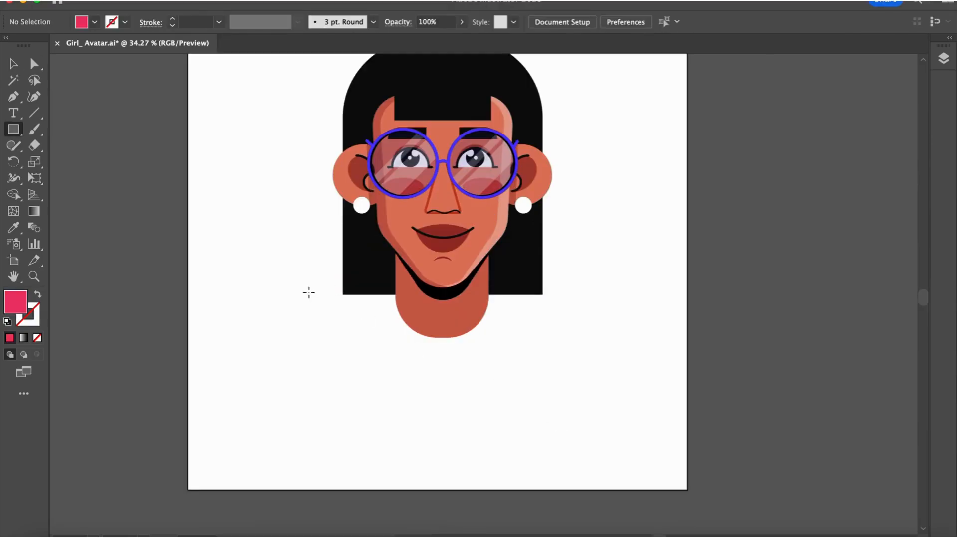
Draw a wide pink rectangle for the torso, center it under the head and send it to the back.
drag(276, 286, 623, 494)
key(v)
drag(510, 373, 504, 373)
scroll(505, 372, up, 1)
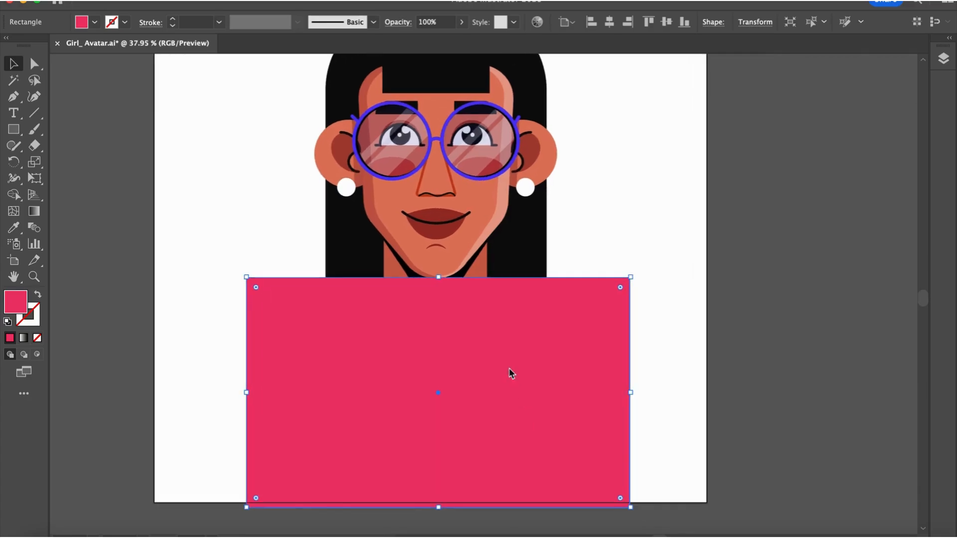
key(super+shift+bracketleft)
scroll(506, 310, down, 3)
Raise the two bottom corner points of the hair shape by three large nudges.
click(456, 288)
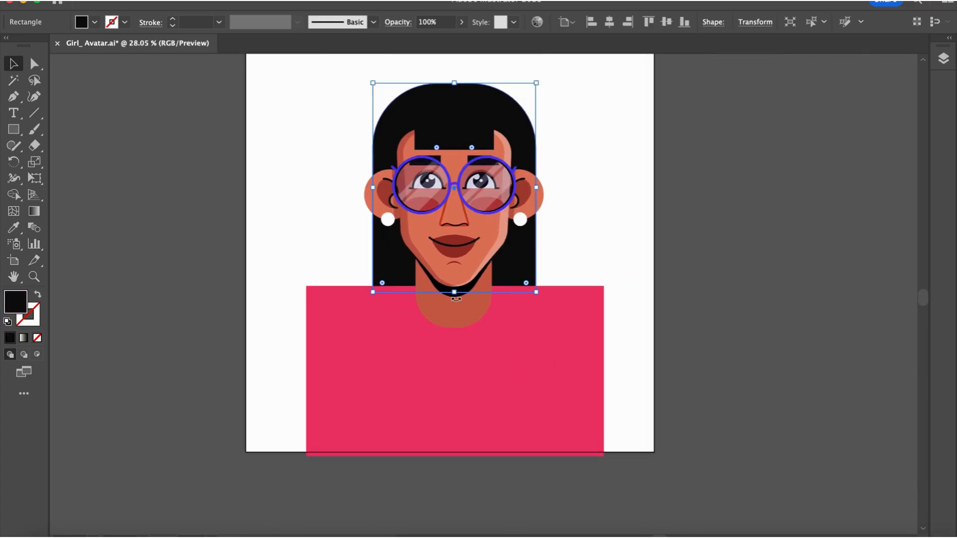
key(a)
click(372, 291)
shift+click(535, 291)
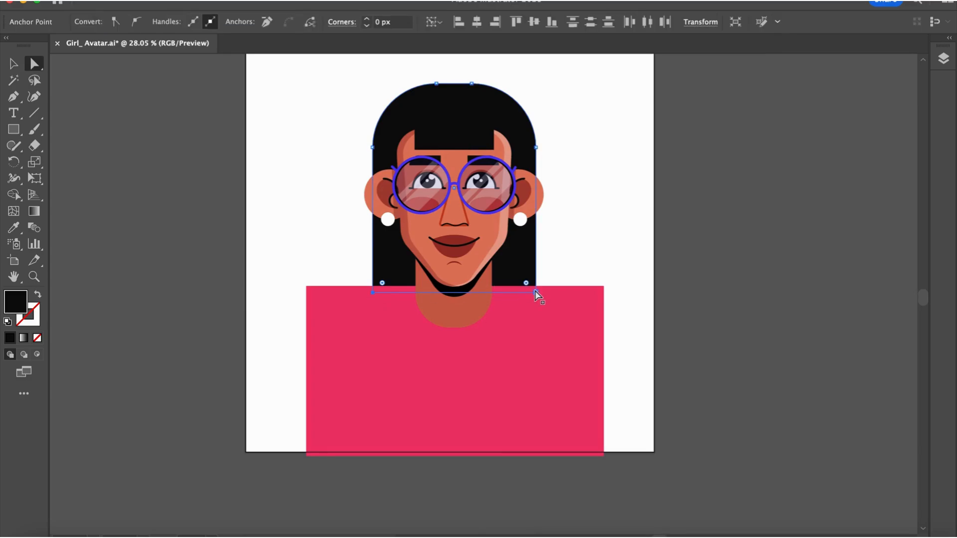
key(shift+Up)
key(shift+Up)
key(shift+Up)
Flare the hair by moving its bottom-right corner point slightly right and its bottom-left corner point two large nudges left.
drag(536, 282, 542, 282)
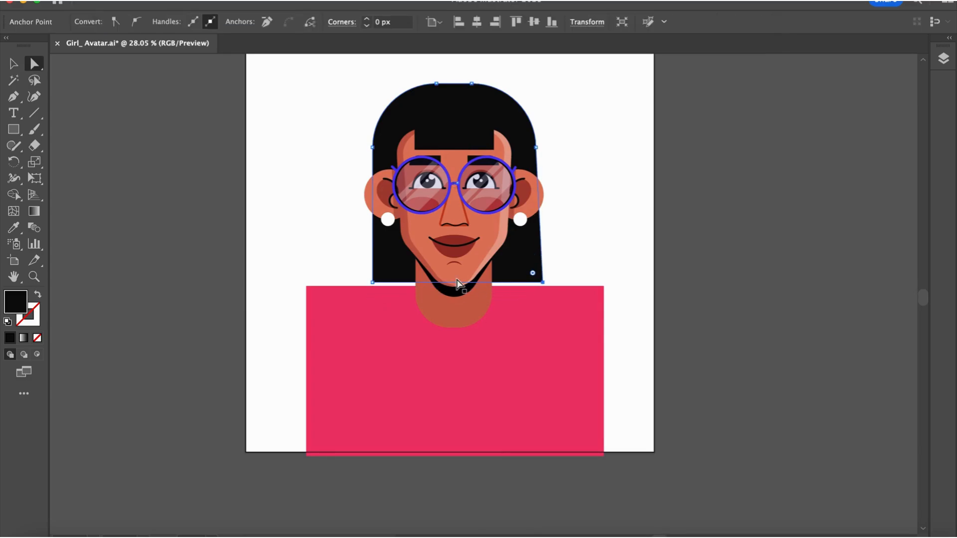
click(373, 282)
key(shift+Left)
key(shift+Left)
Round the two top corners of the pink torso rectangle into wide shoulders.
click(584, 303)
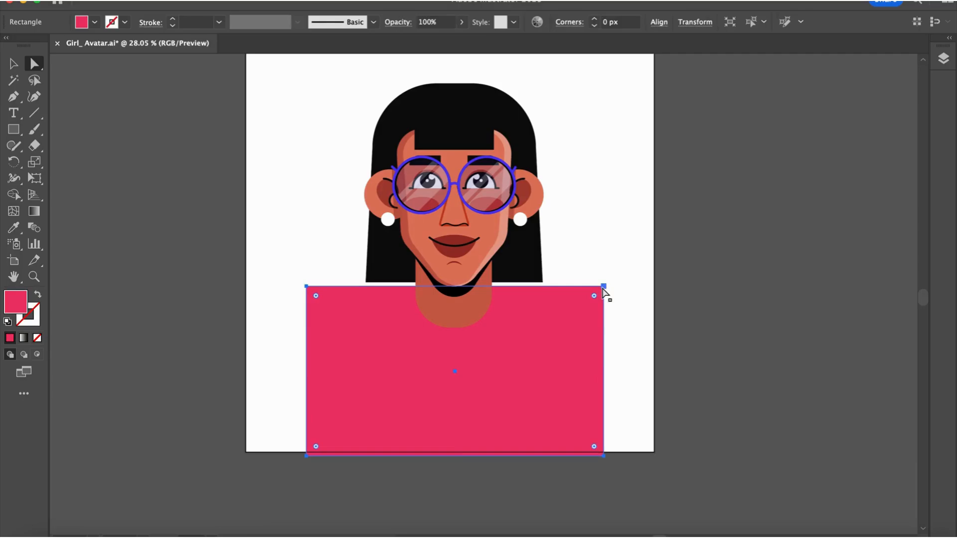
click(604, 287)
shift+click(305, 286)
drag(319, 298, 386, 406)
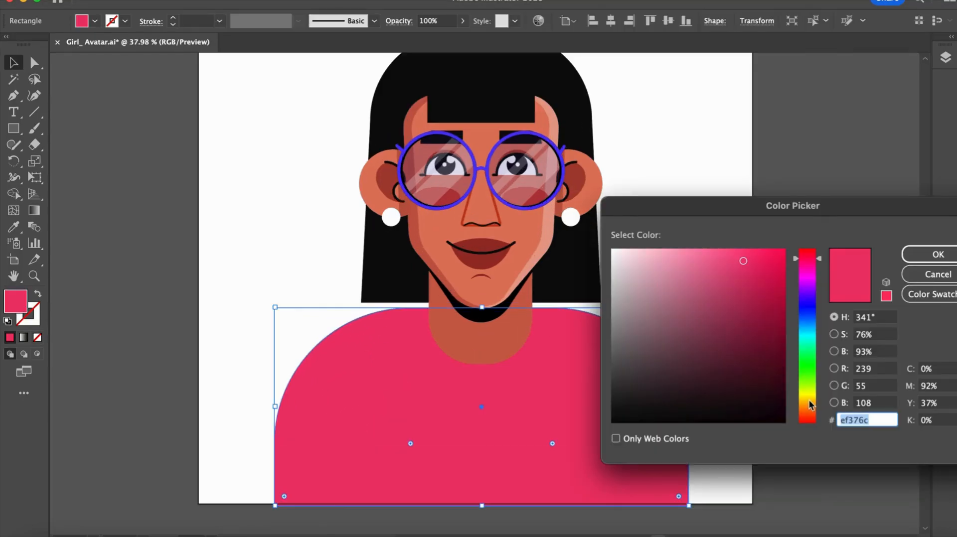
Change the torso's fill from pink to a light yellowish orange.
drag(811, 404, 812, 411)
drag(740, 248, 723, 230)
click(937, 254)
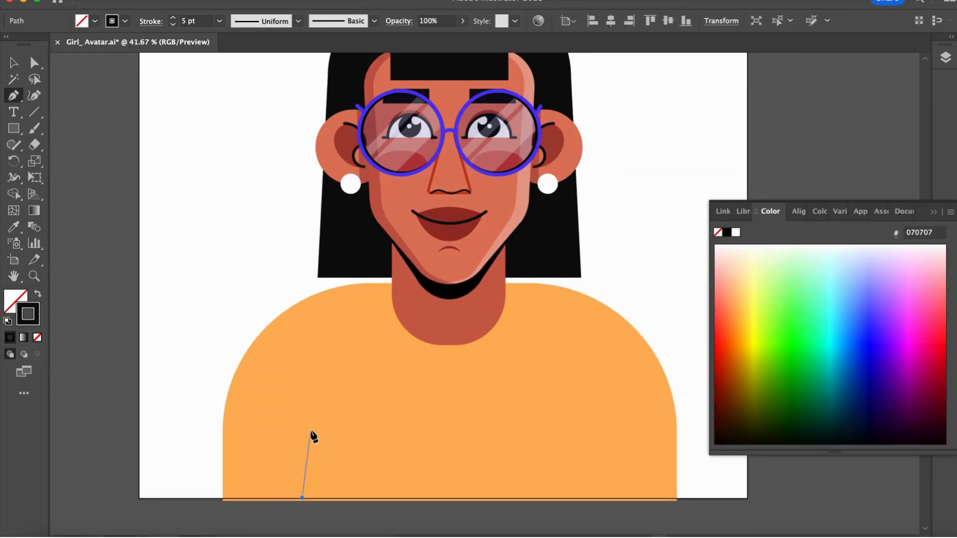
Draw a vertical 5 pt black line up from the shirt's bottom edge for the left sleeve and move it slightly right.
shift+click(307, 411)
key(v)
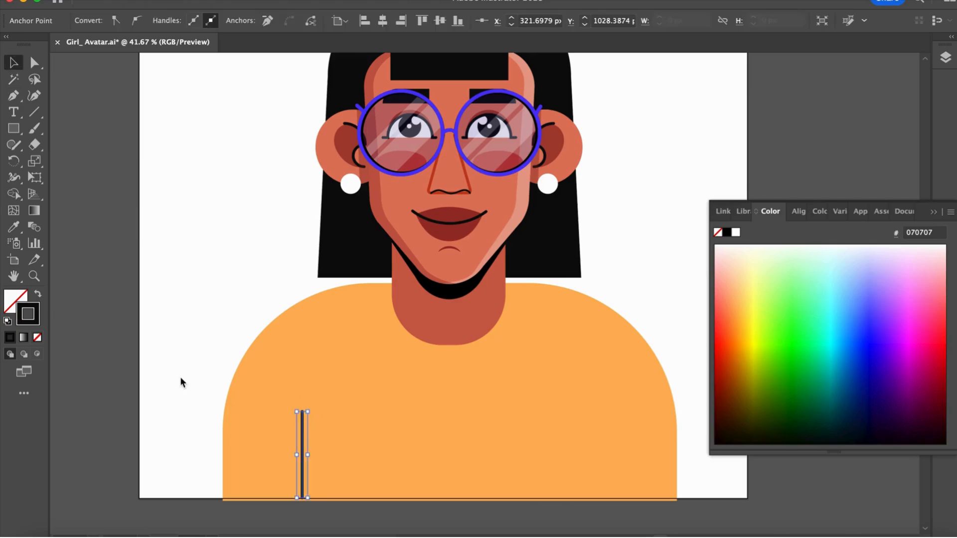
click(181, 378)
click(934, 211)
scroll(299, 436, down, 2)
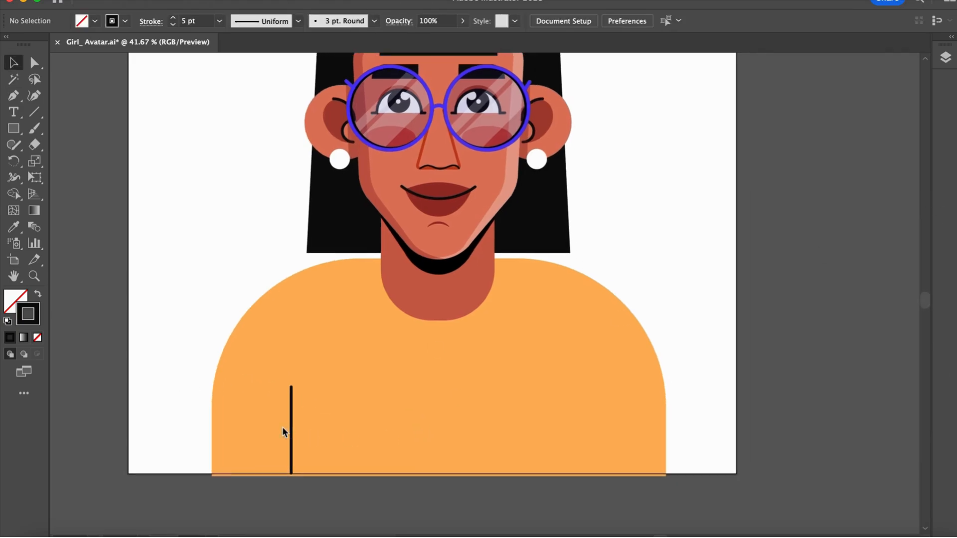
drag(293, 434, 305, 439)
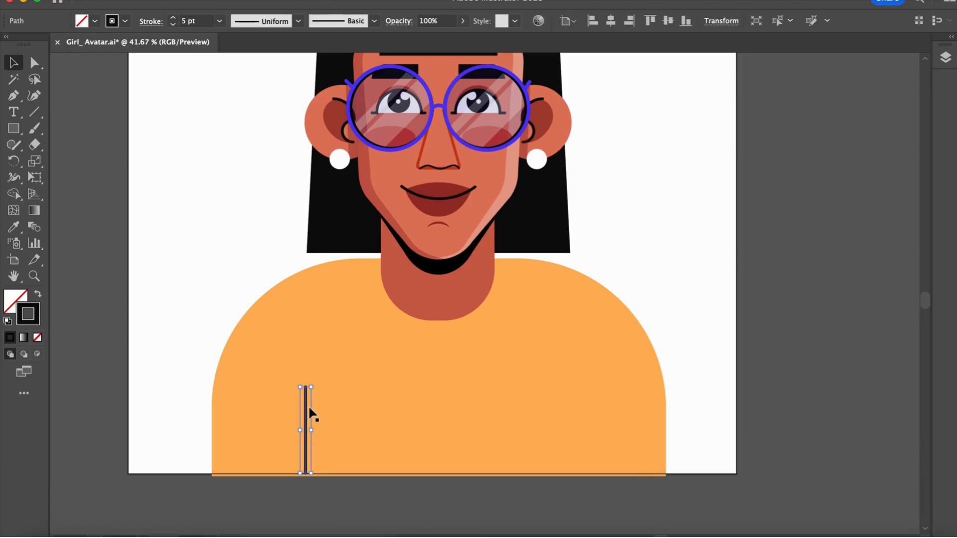
Extend the sleeve line from its upper end with a curve reaching the outer edge of the left shoulder.
key(p)
click(306, 387)
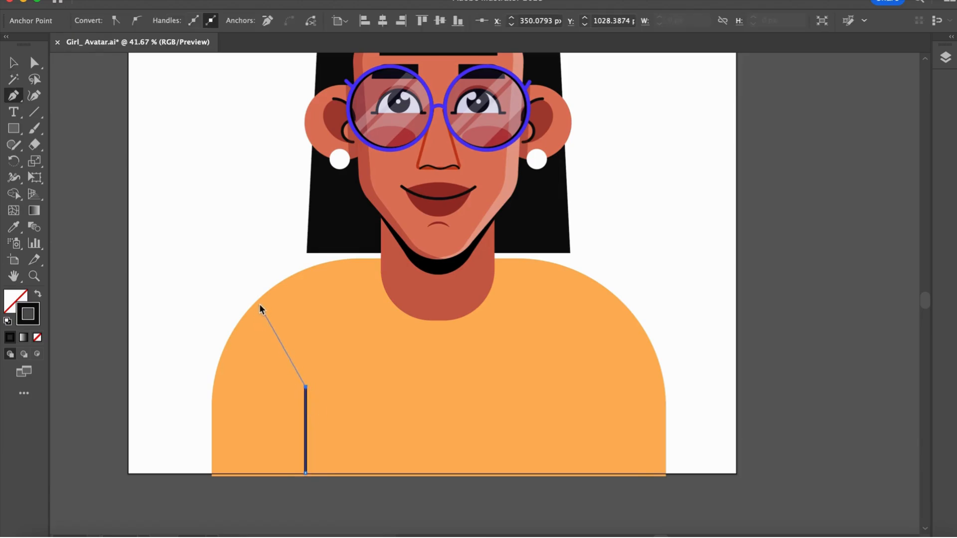
drag(259, 303, 212, 290)
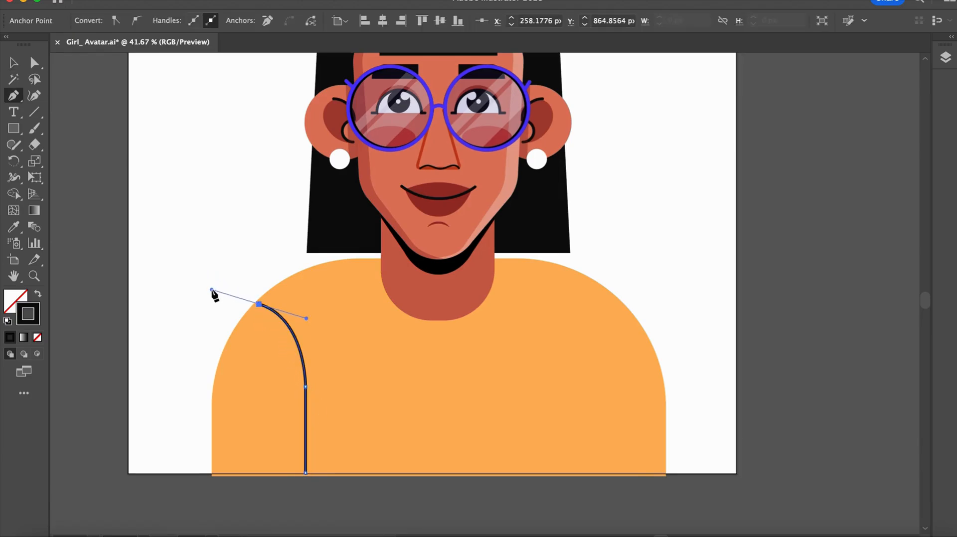
key(v)
click(171, 277)
scroll(170, 278, down, 1)
Set the stroke weight of the curved sleeve line to 6 pt.
click(291, 399)
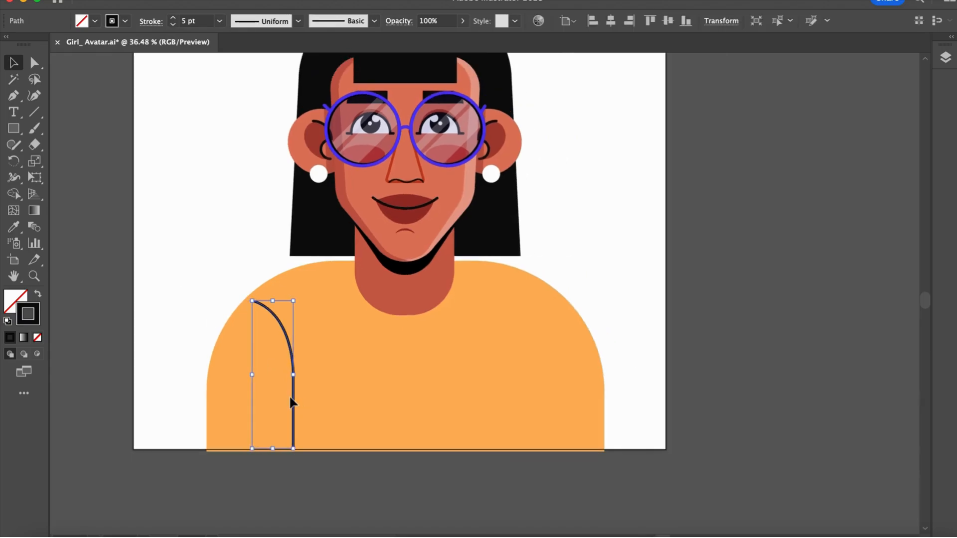
scroll(261, 352, up, 1)
scroll(260, 353, down, 2)
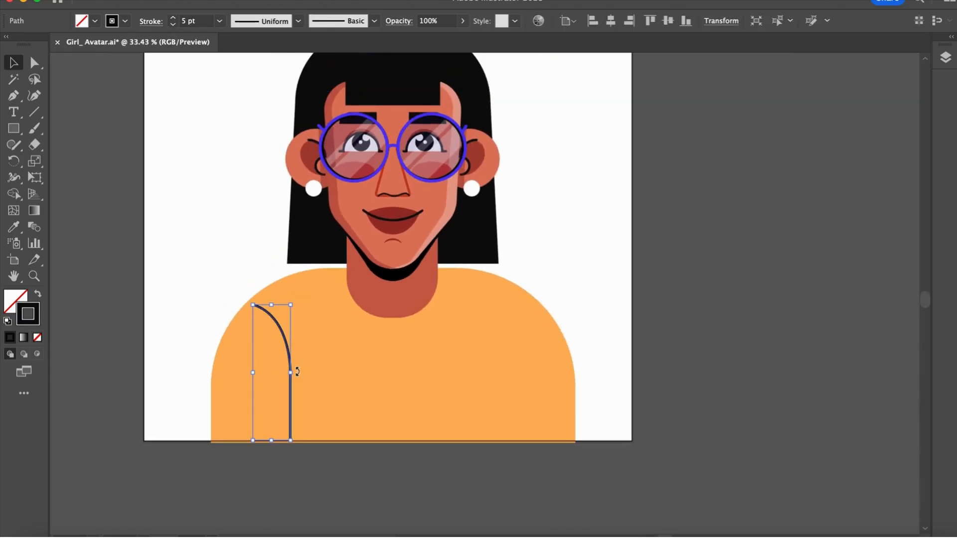
click(174, 19)
Reflect the sleeve line across the vertical axis and place it as a matching line on the right side of the shirt.
right_click(280, 370)
mouse_move(384, 455)
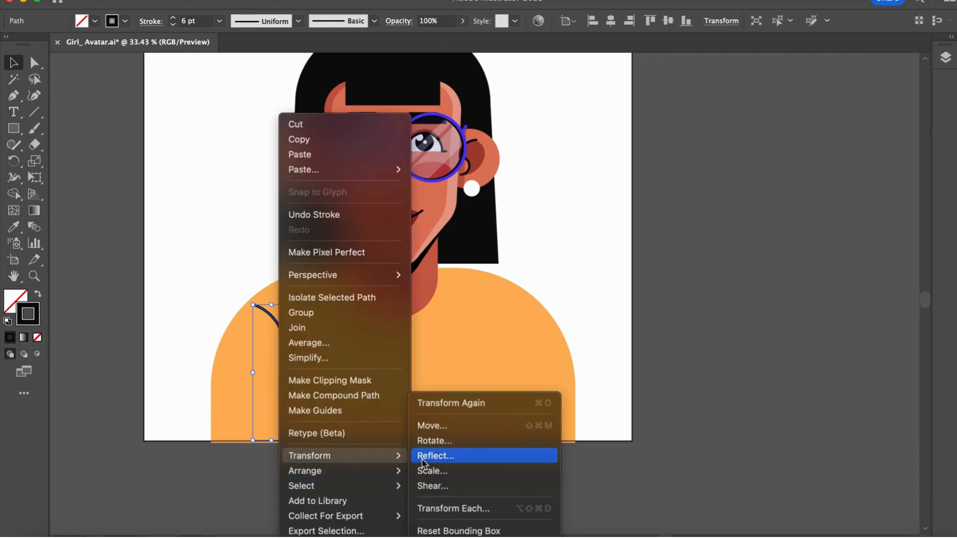
click(458, 453)
click(463, 481)
drag(268, 330, 503, 363)
click(504, 363)
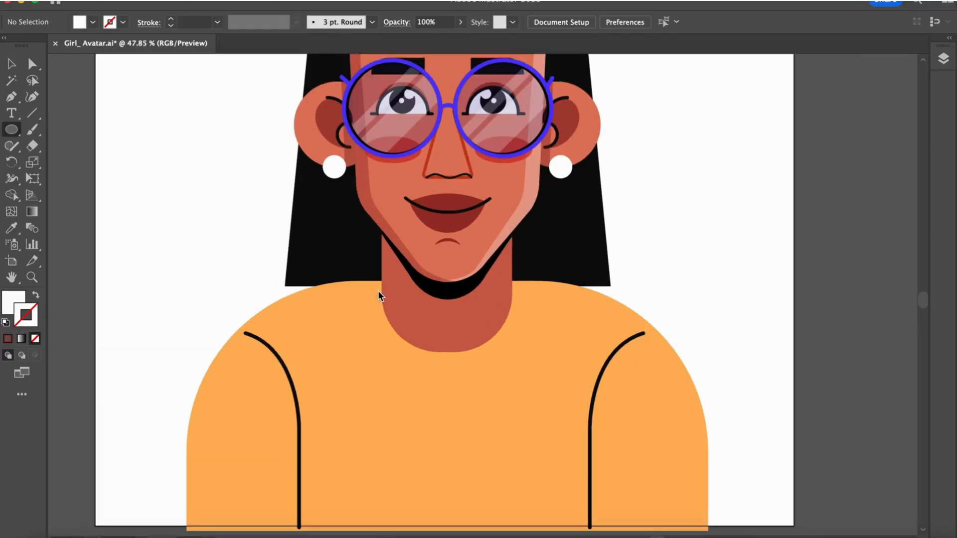
Draw a white circle about 138 px wide at the neckline and duplicate it into three overlapping collar scallops.
drag(378, 291, 313, 348)
key(v)
drag(342, 319, 455, 380)
drag(384, 380, 374, 369)
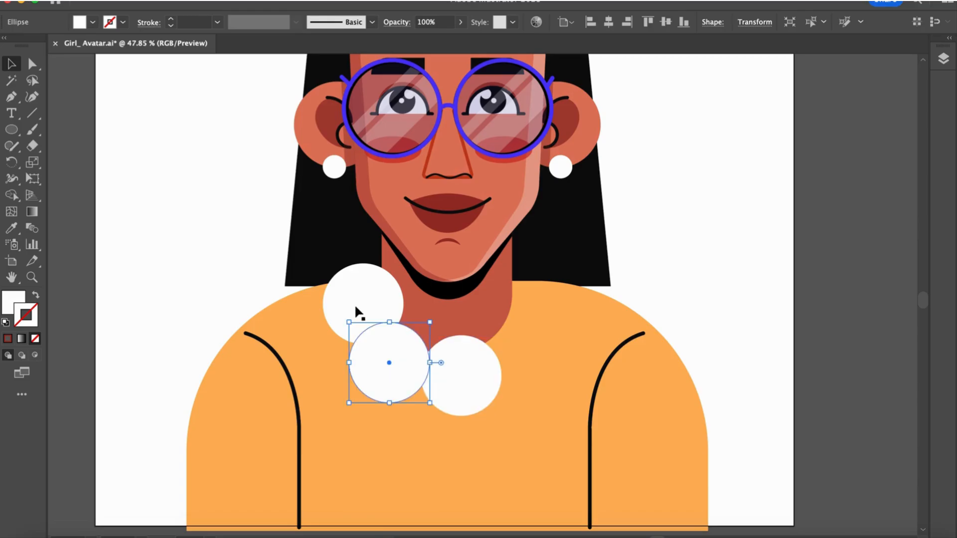
drag(354, 304, 350, 304)
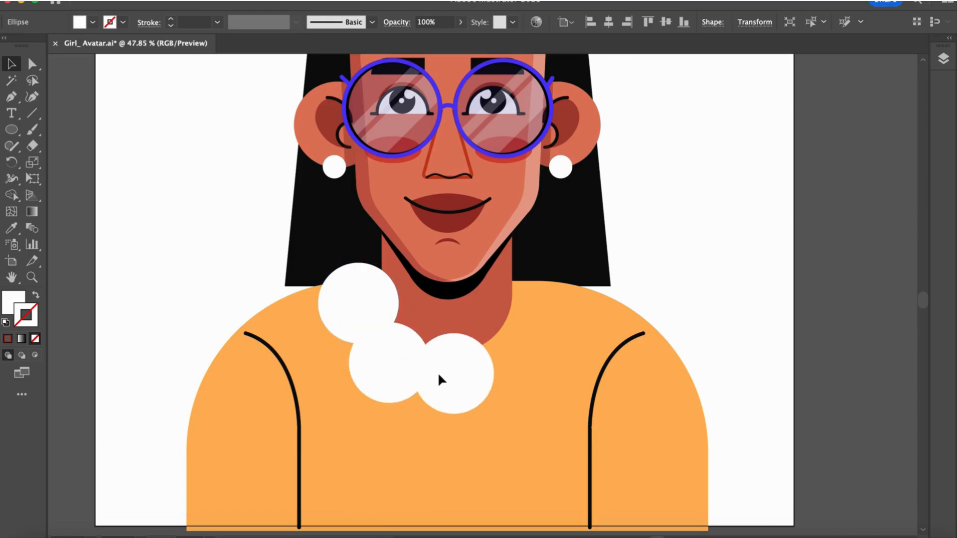
Make a vertically reflected copy of the two left collar circles and place it on the right side of the neckline.
scroll(437, 372, down, 4)
right_click(437, 372)
mouse_move(503, 457)
click(577, 457)
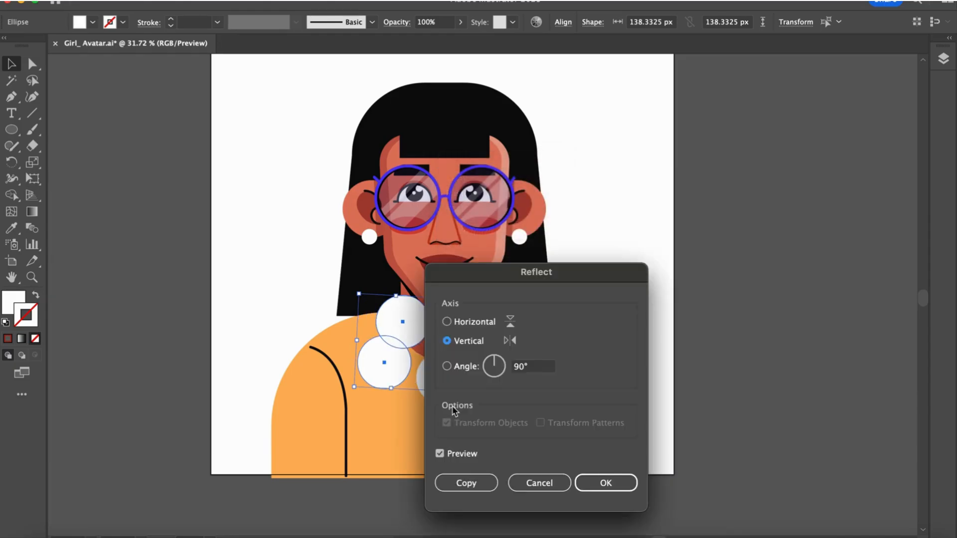
click(465, 482)
scroll(500, 338, up, 2)
click(455, 332)
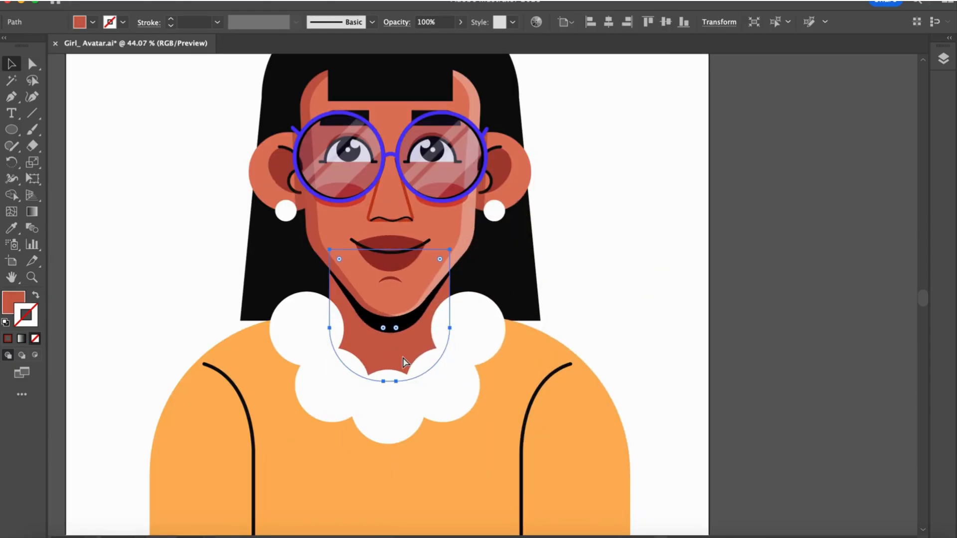
Merge the neck with its overlaps across the five collar circles using Shape Builder, so the neck cuts into the collar.
shift+click(322, 341)
shift+click(335, 392)
shift+click(386, 413)
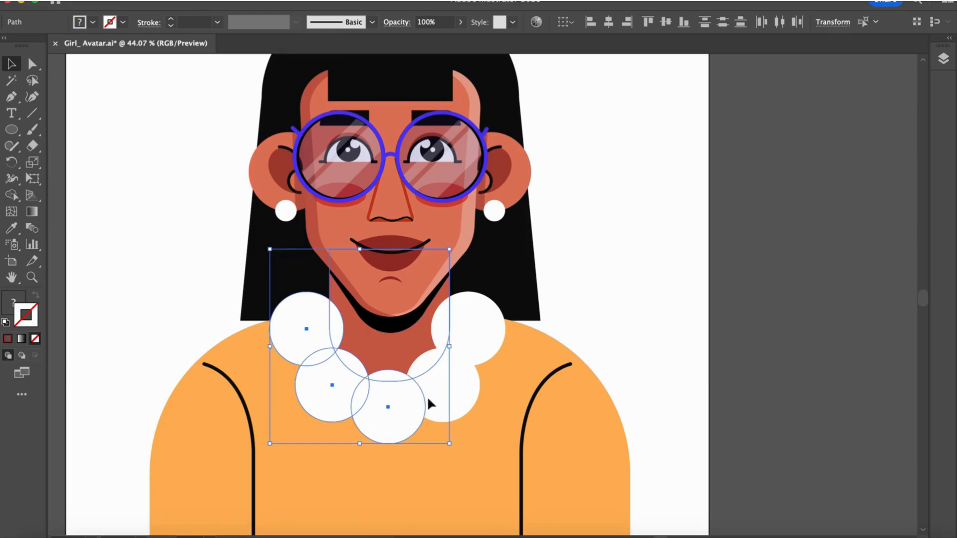
shift+click(427, 398)
shift+click(468, 344)
key(shift+m)
mouse_move(442, 329)
mouse_down()
mouse_move(396, 372)
mouse_move(409, 377)
mouse_move(367, 379)
mouse_move(337, 350)
mouse_move(329, 329)
mouse_up()
key(v)
click(624, 315)
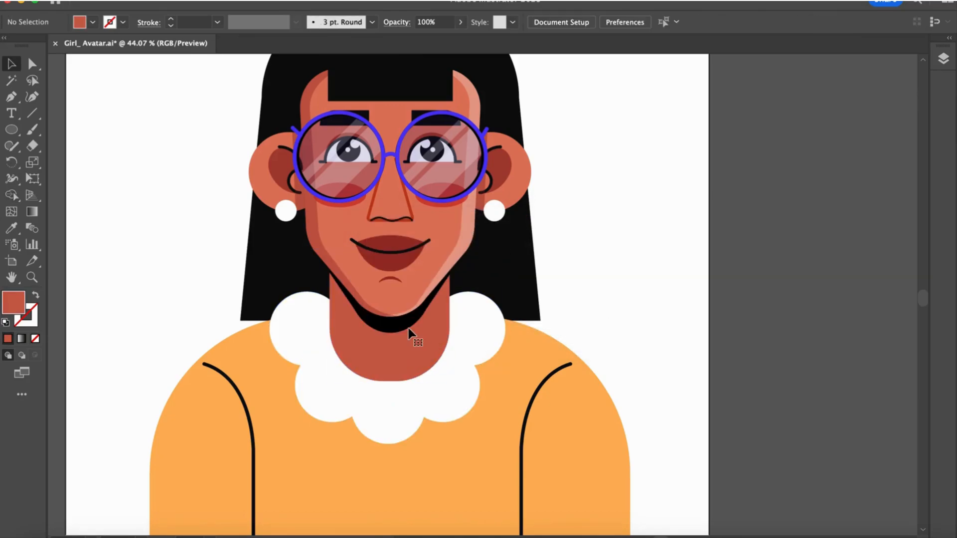
Select the orange shirt and switch to Draw Inside mode with the Paintbrush tool.
scroll(408, 329, down, 3)
click(437, 426)
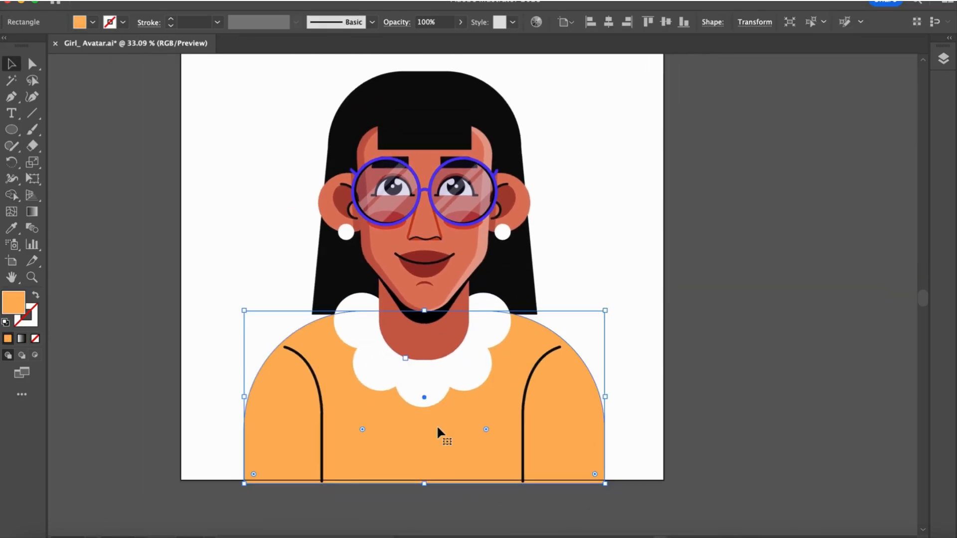
click(37, 357)
key(b)
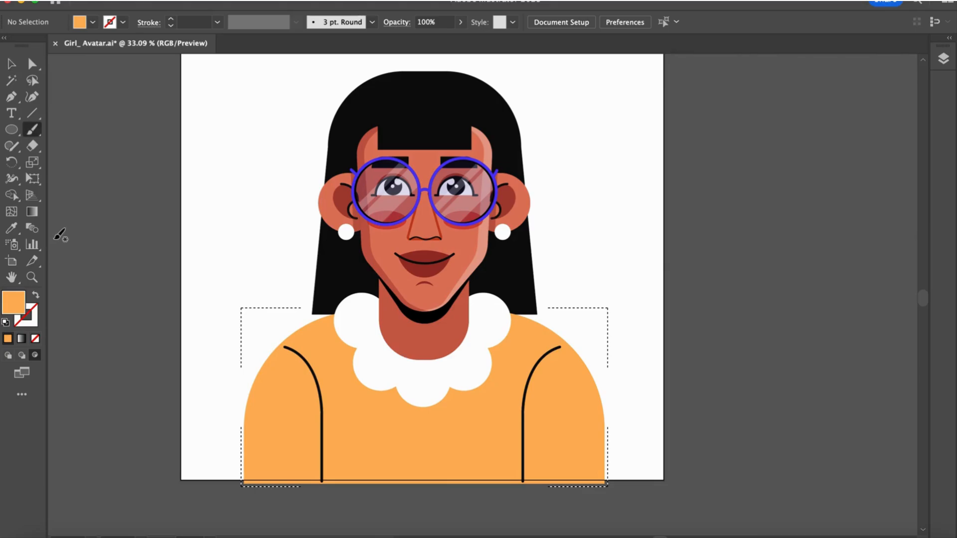
Set the Paintbrush to a 10 pt. Round brush with a 5 pt stroke, no fill and stroke color #ea891f.
click(372, 22)
click(371, 21)
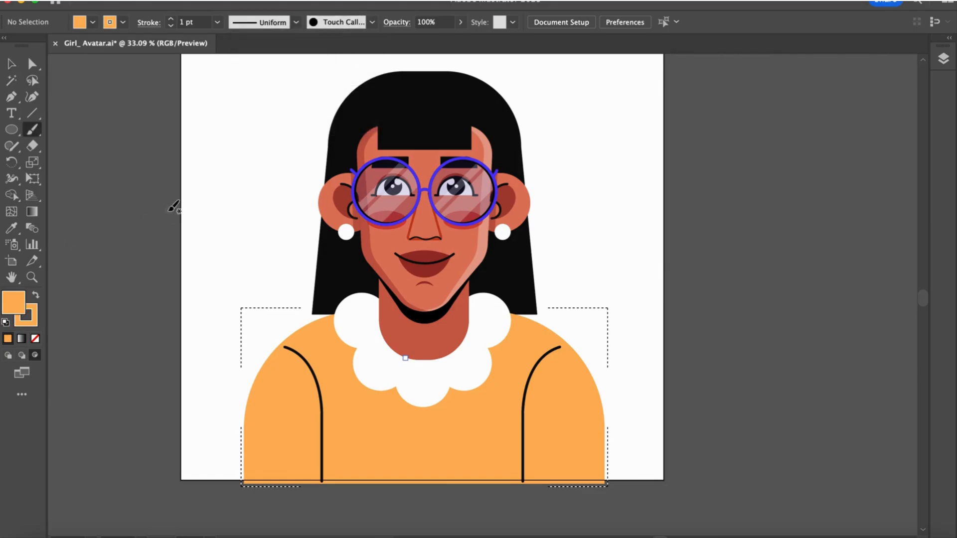
click(35, 339)
double_click(31, 320)
text(ea891f)
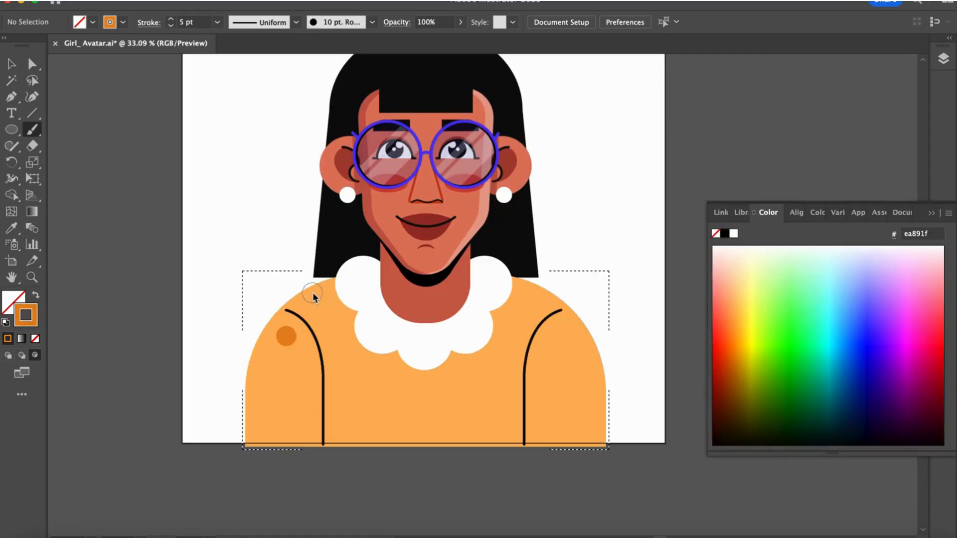
Paint evenly scattered dark orange polka dots over the whole shirt, including both sleeves and the areas along the collar and edges.
click(313, 291)
click(330, 333)
click(309, 379)
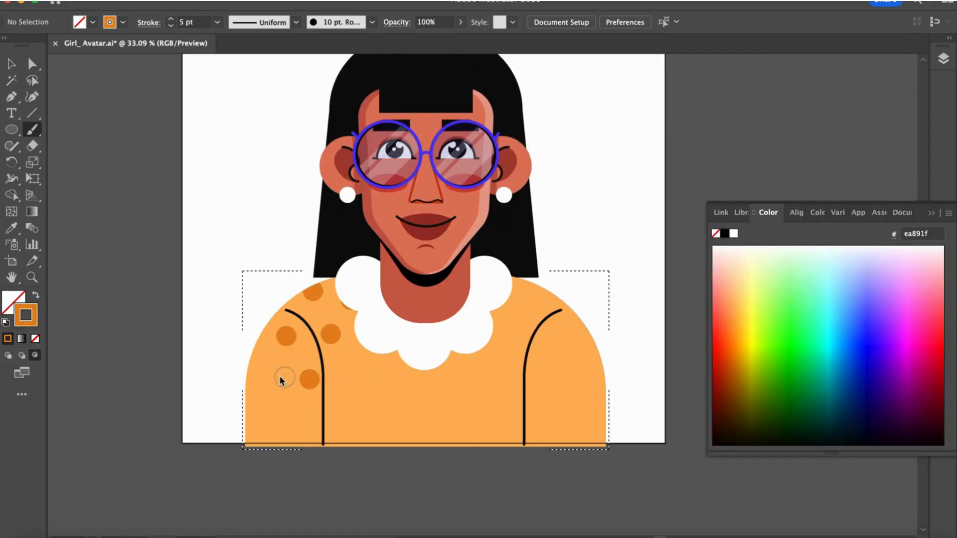
click(268, 375)
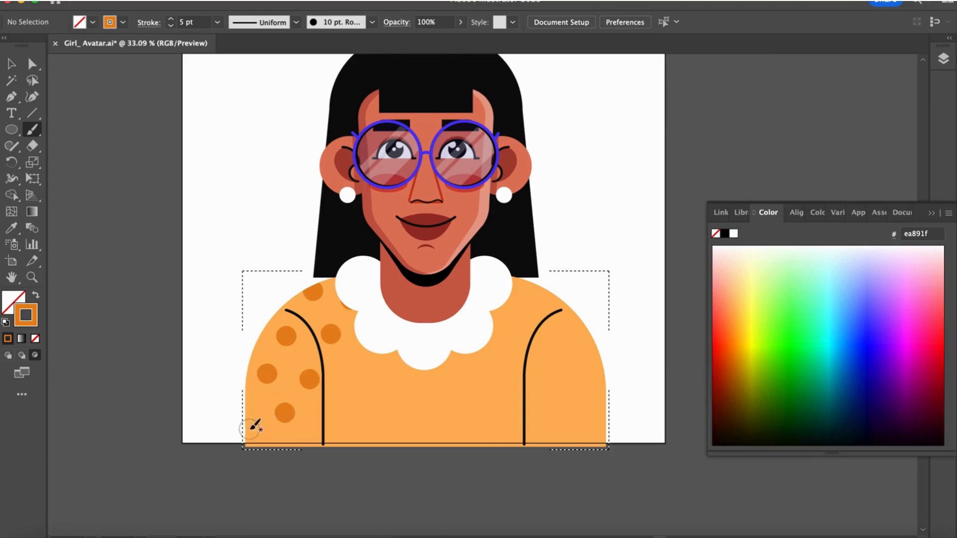
click(313, 437)
click(352, 369)
click(395, 355)
click(386, 397)
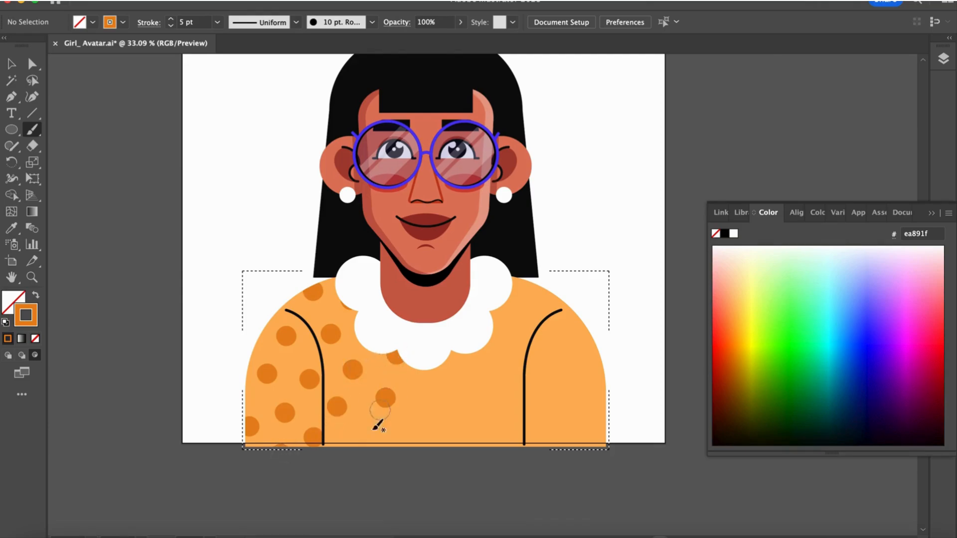
click(364, 435)
click(406, 434)
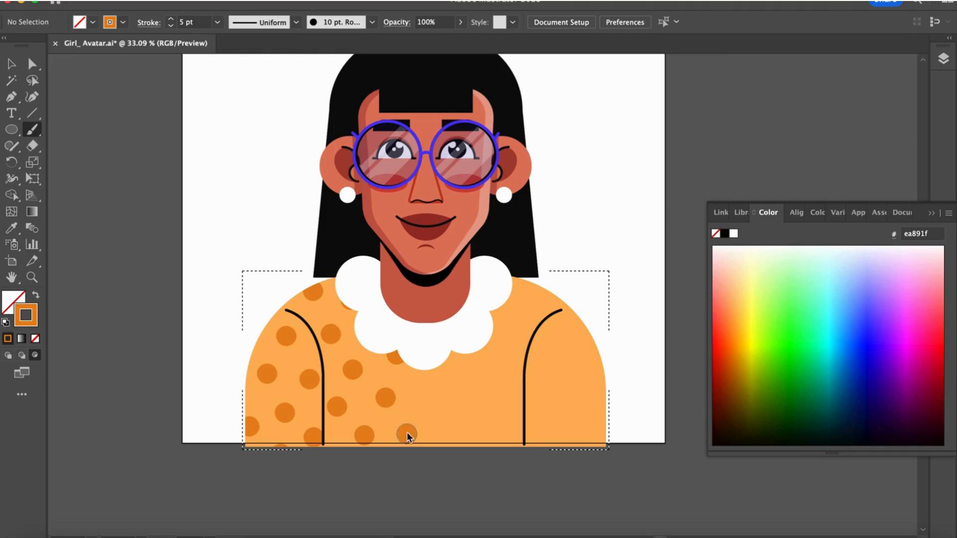
click(424, 384)
click(444, 416)
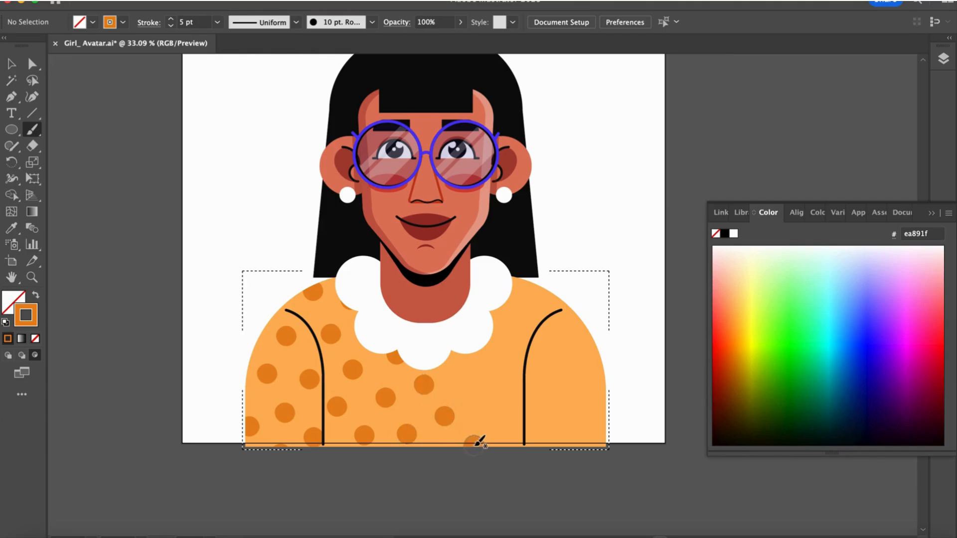
click(488, 414)
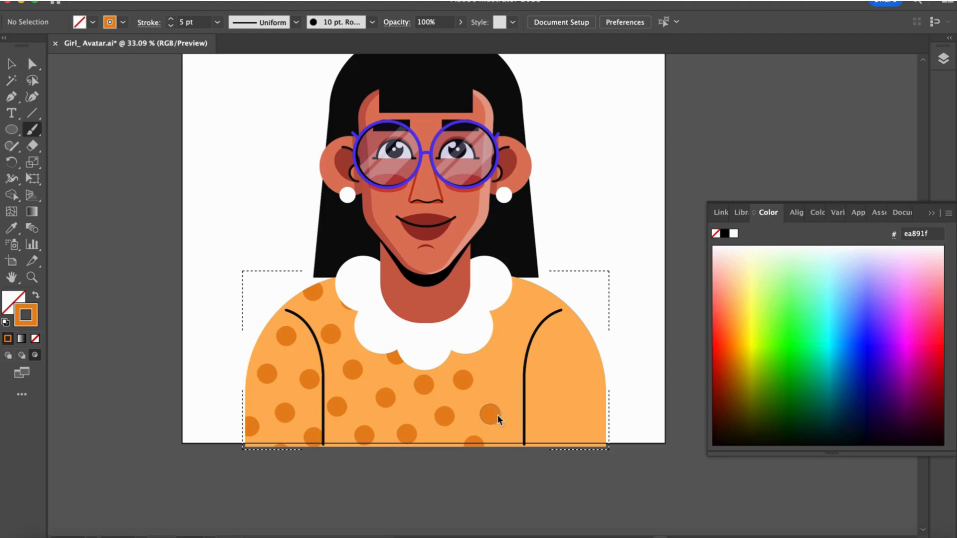
click(515, 440)
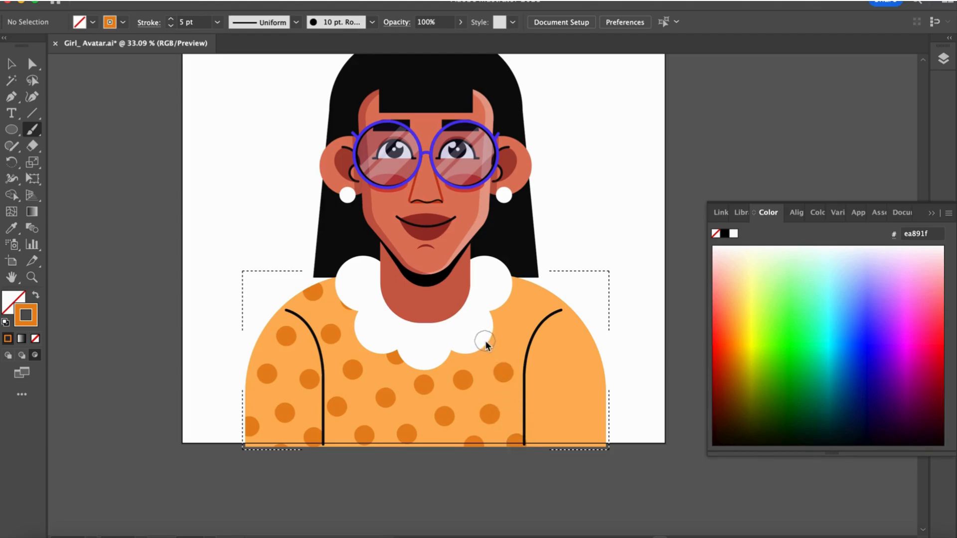
click(515, 327)
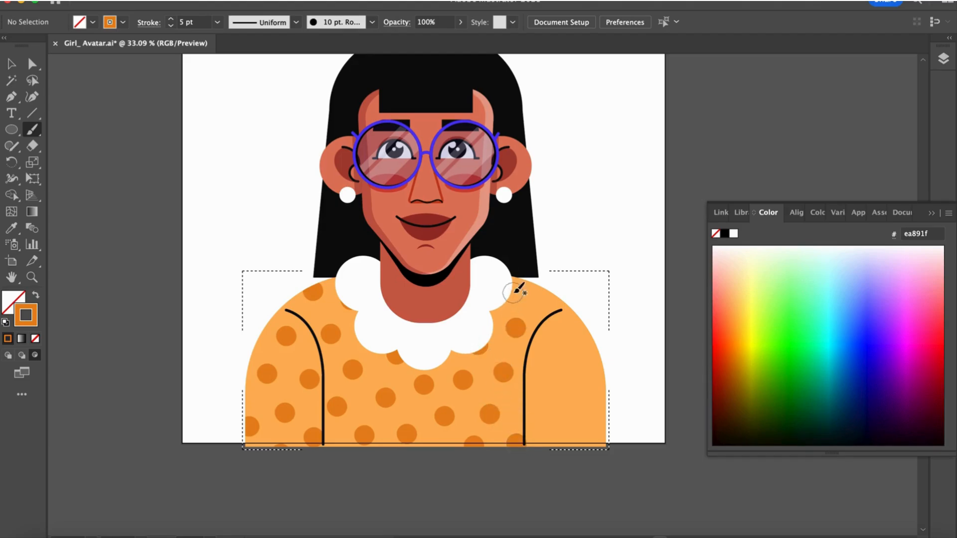
click(513, 288)
click(550, 301)
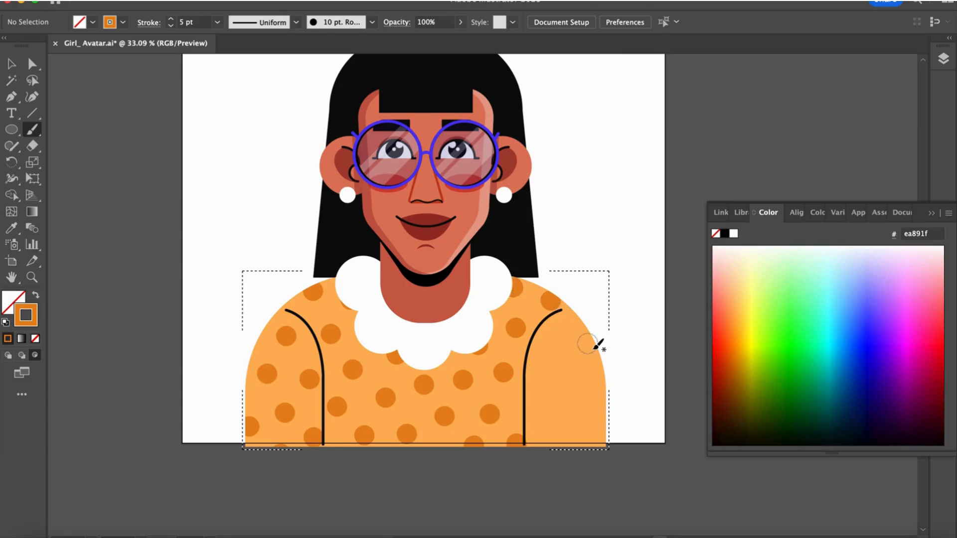
click(555, 342)
click(536, 408)
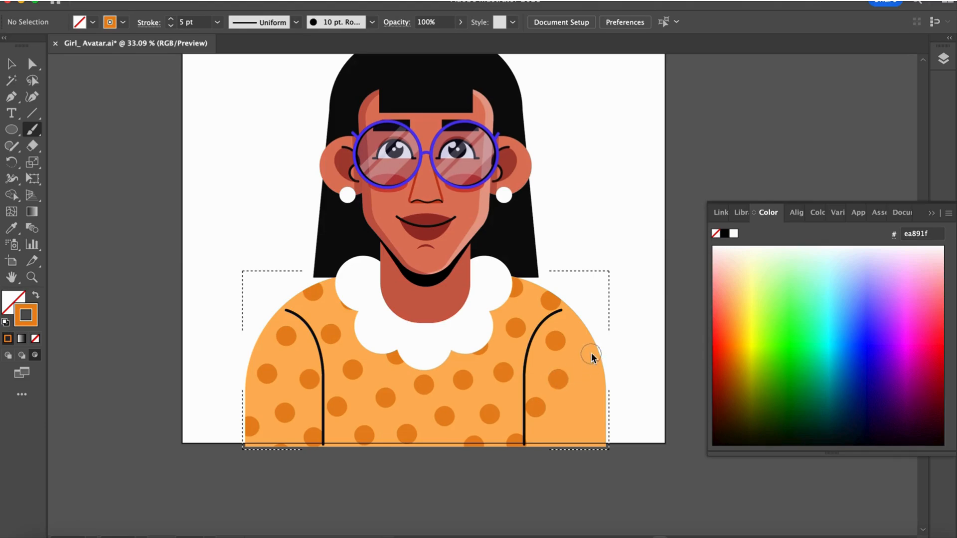
click(595, 398)
click(563, 431)
scroll(605, 440, down, 1)
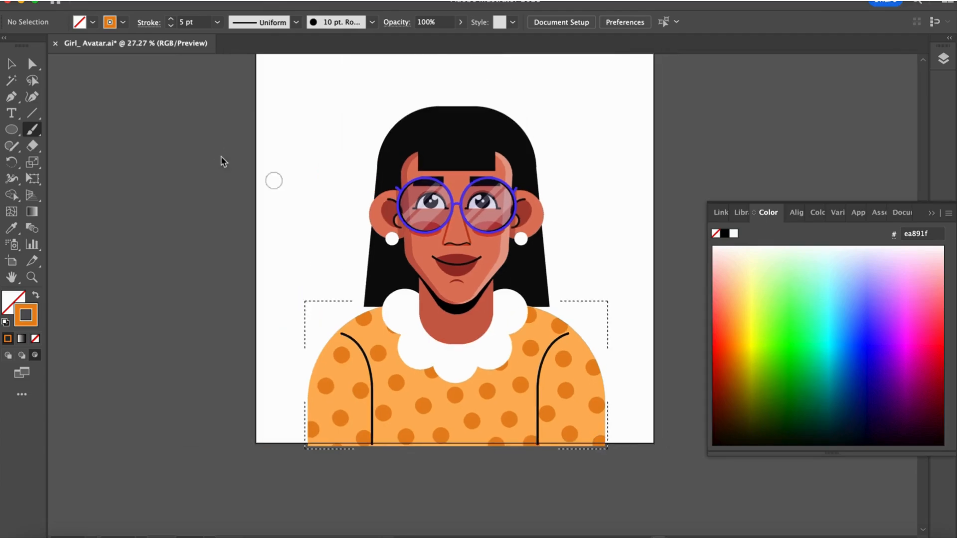
key(v)
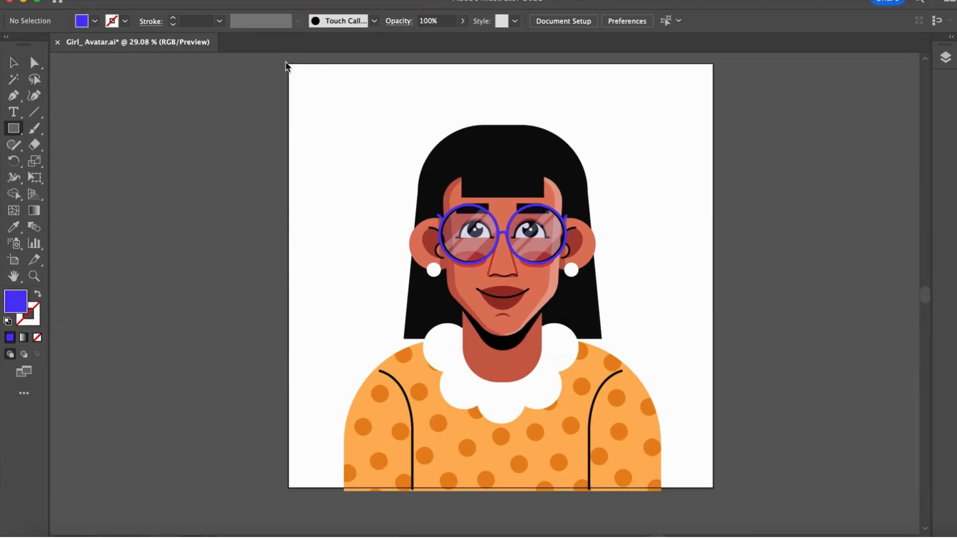
Draw a blue-violet square slightly larger than the artboard and send it to the back as the background.
drag(285, 62, 716, 490)
key(v)
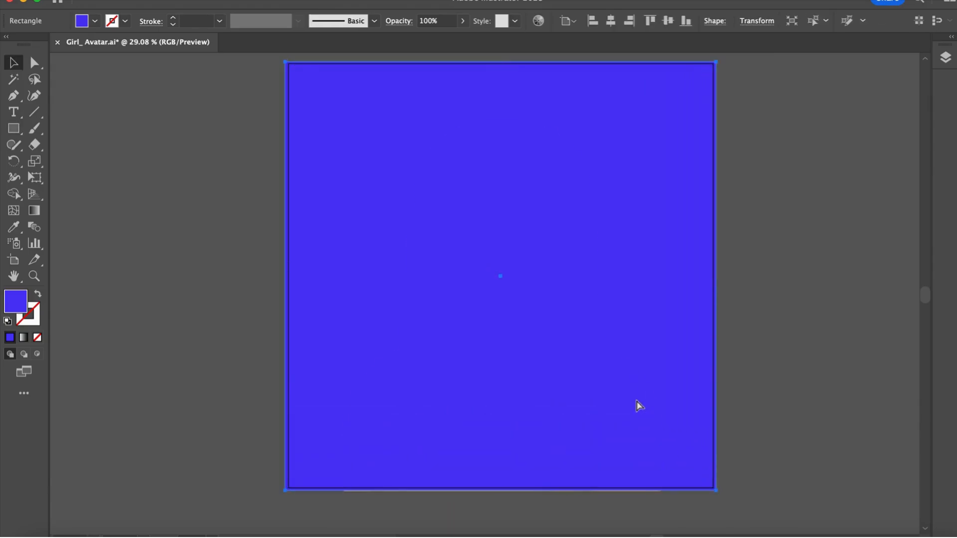
key(super+shift+bracketleft)
click(743, 345)
Draw a large light blue circle over the avatar and center it horizontally and vertically on the artboard.
mouse_move(492, 294)
mouse_down()
mouse_move(575, 379)
mouse_move(679, 456)
mouse_move(679, 479)
mouse_up()
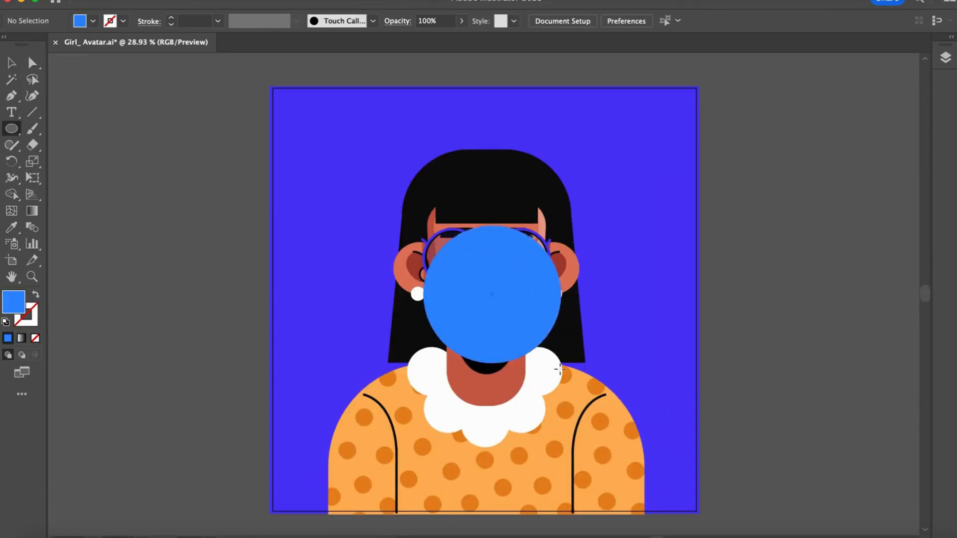
key(v)
drag(612, 273, 601, 272)
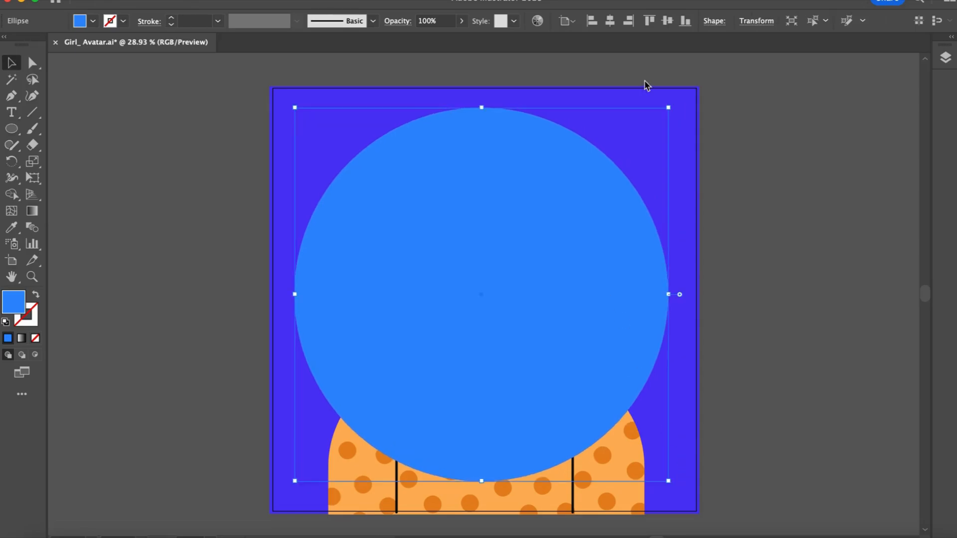
click(610, 21)
click(667, 21)
Send the light blue circle to the back and bring it forward one level, between the background square and the girl.
key(super+shift+bracketleft)
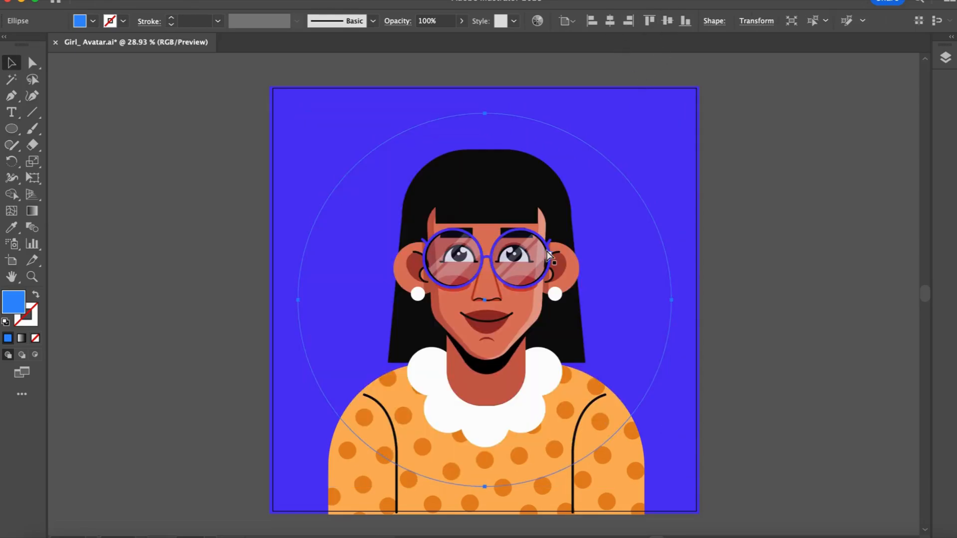
key(super+bracketright)
click(820, 210)
click(643, 301)
scroll(643, 301, down, 2)
click(775, 282)
scroll(776, 283, down, 2)
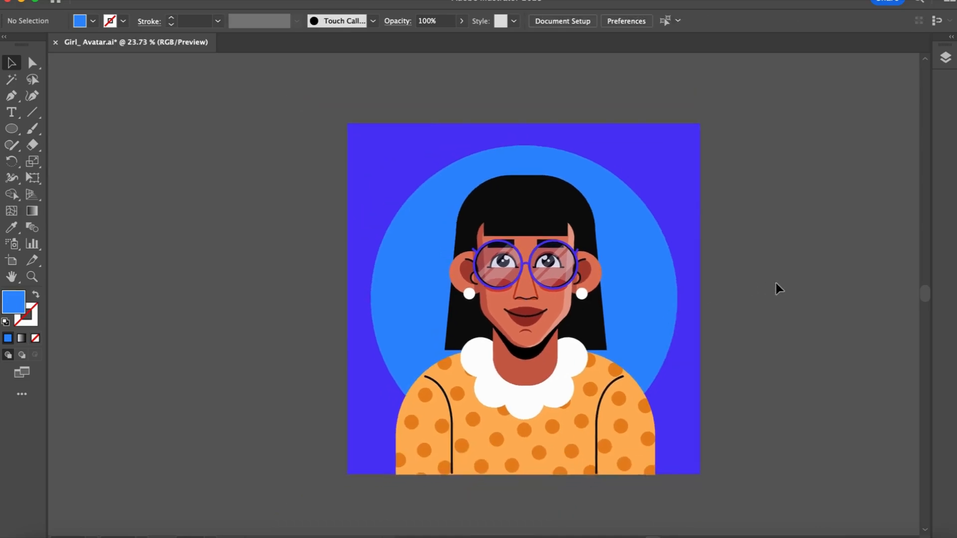